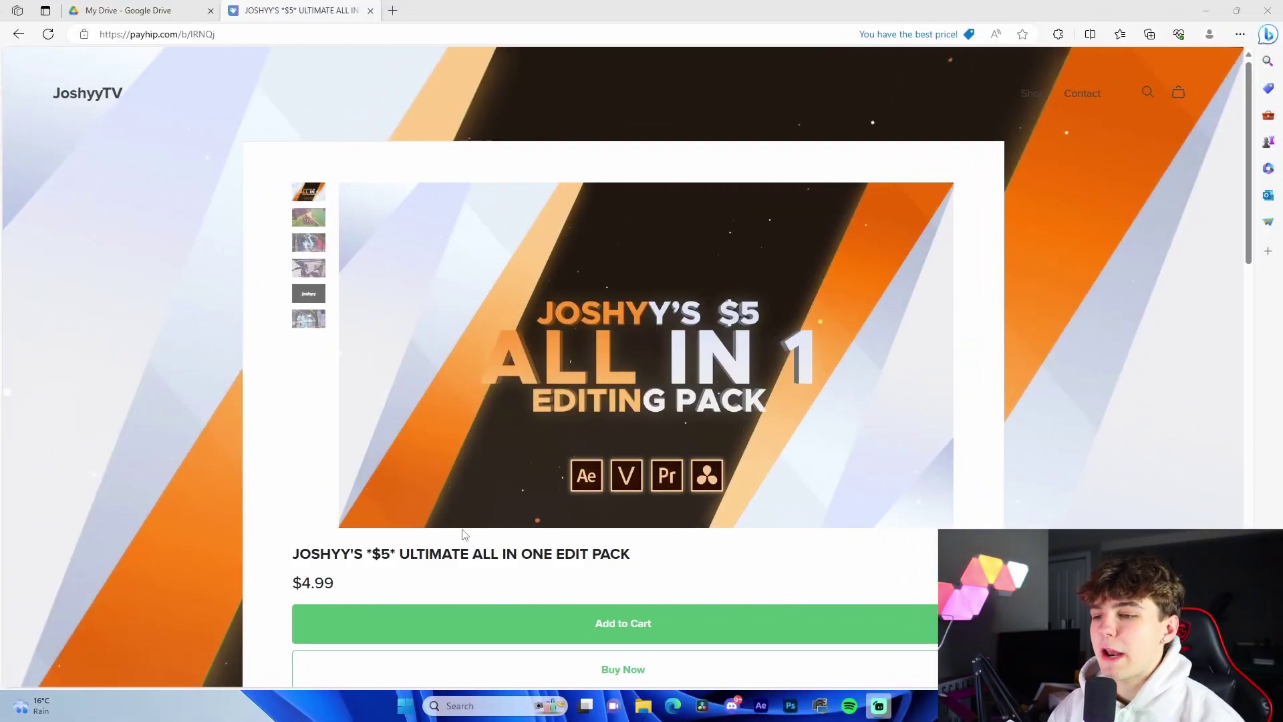
# Review the edit pack's description and preview images on its store page.
pyautogui.scroll(-2, 464, 534)
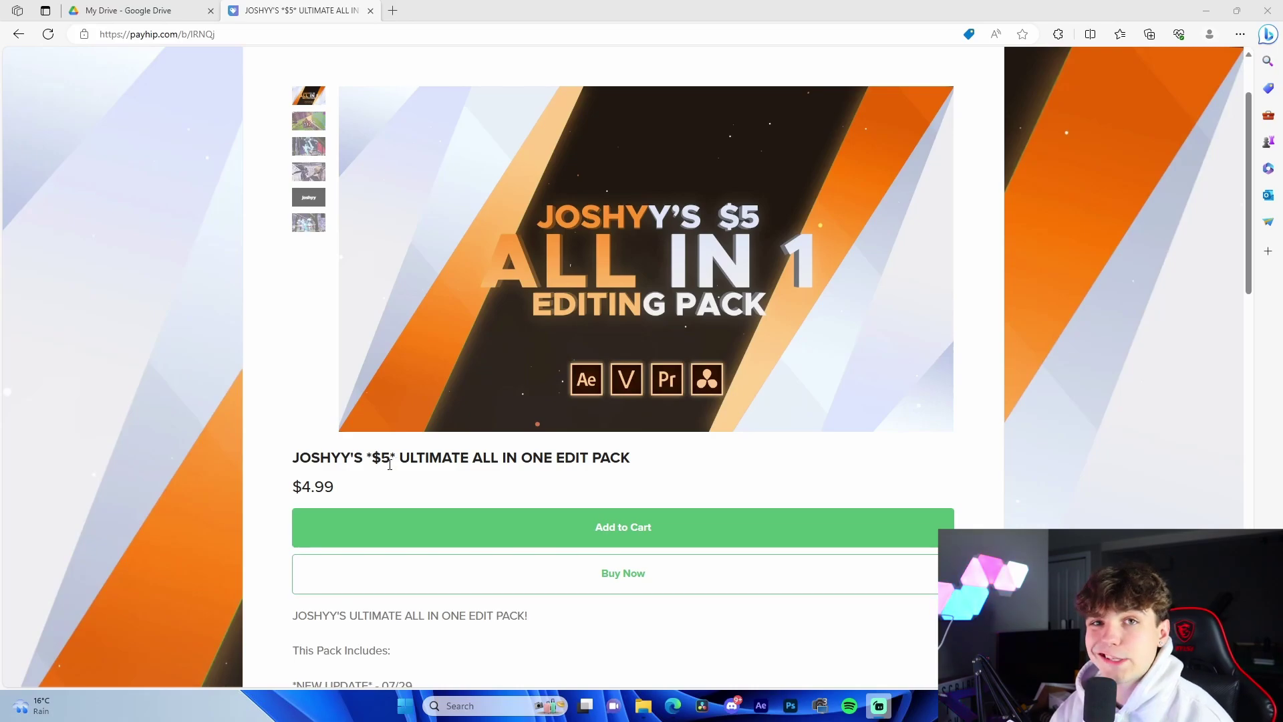
pyautogui.scroll(-3, 391, 463)
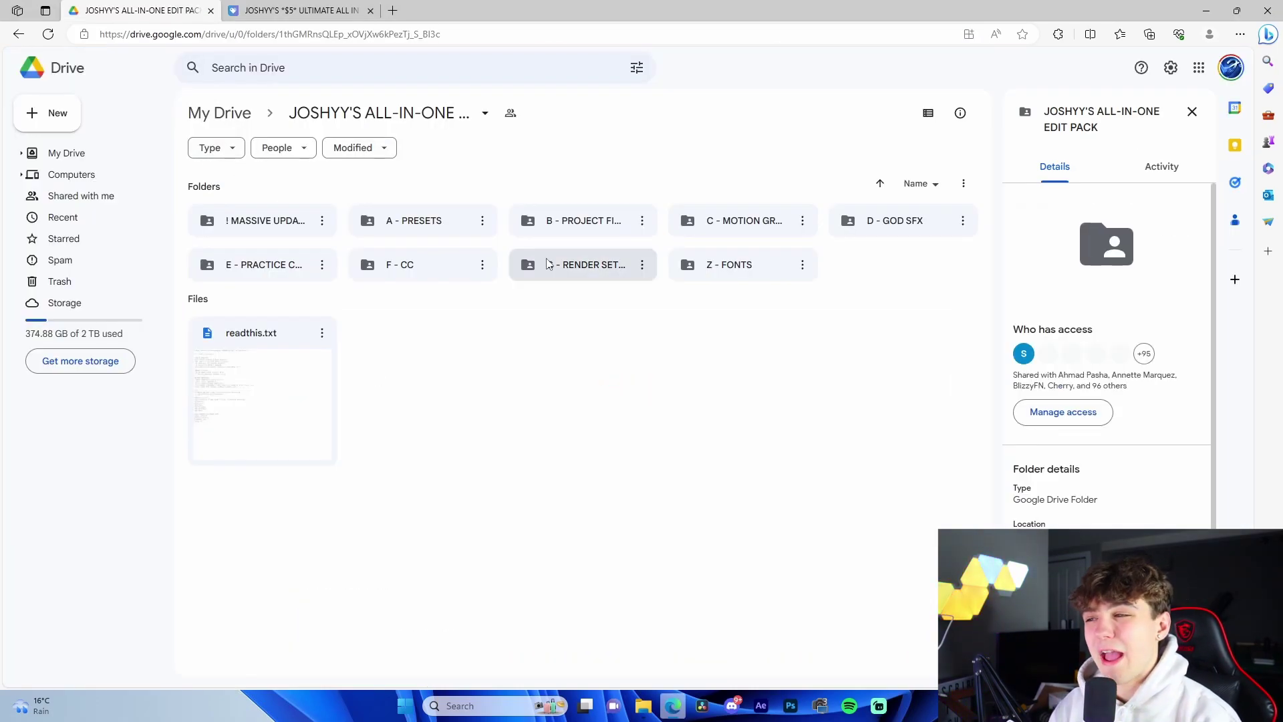
pyautogui.click(242, 8)
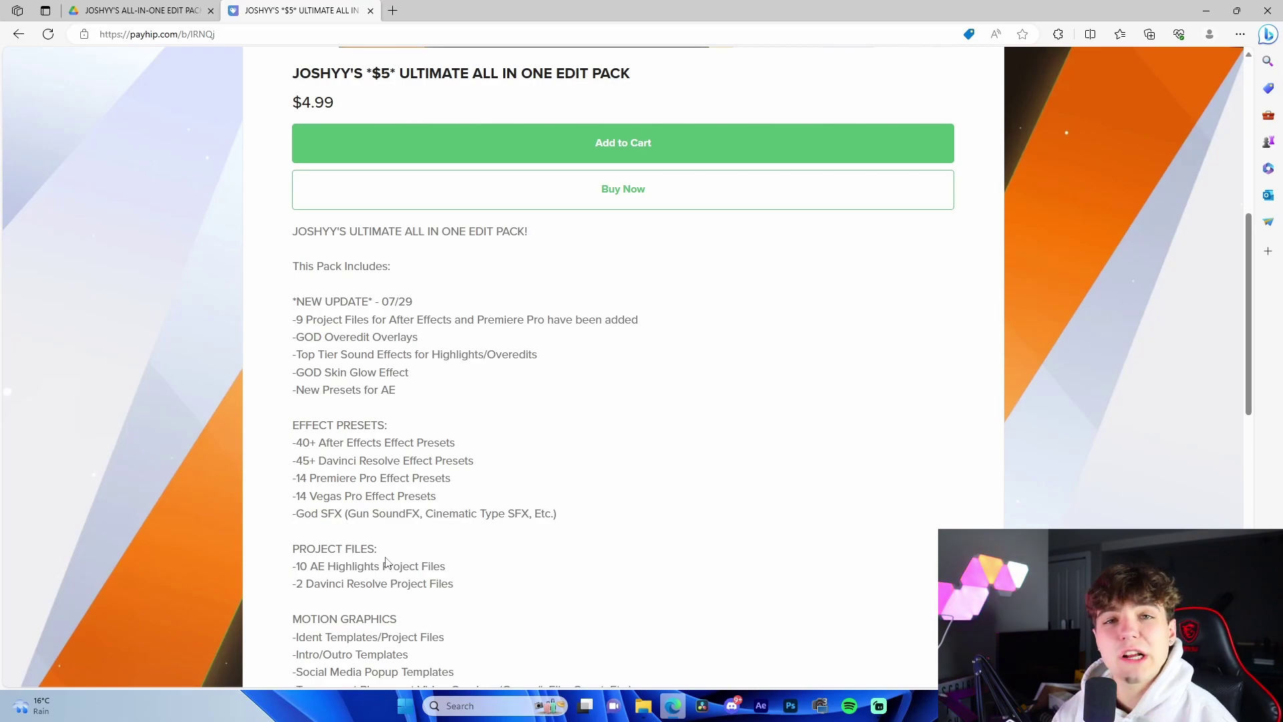
pyautogui.scroll(-5, 369, 319)
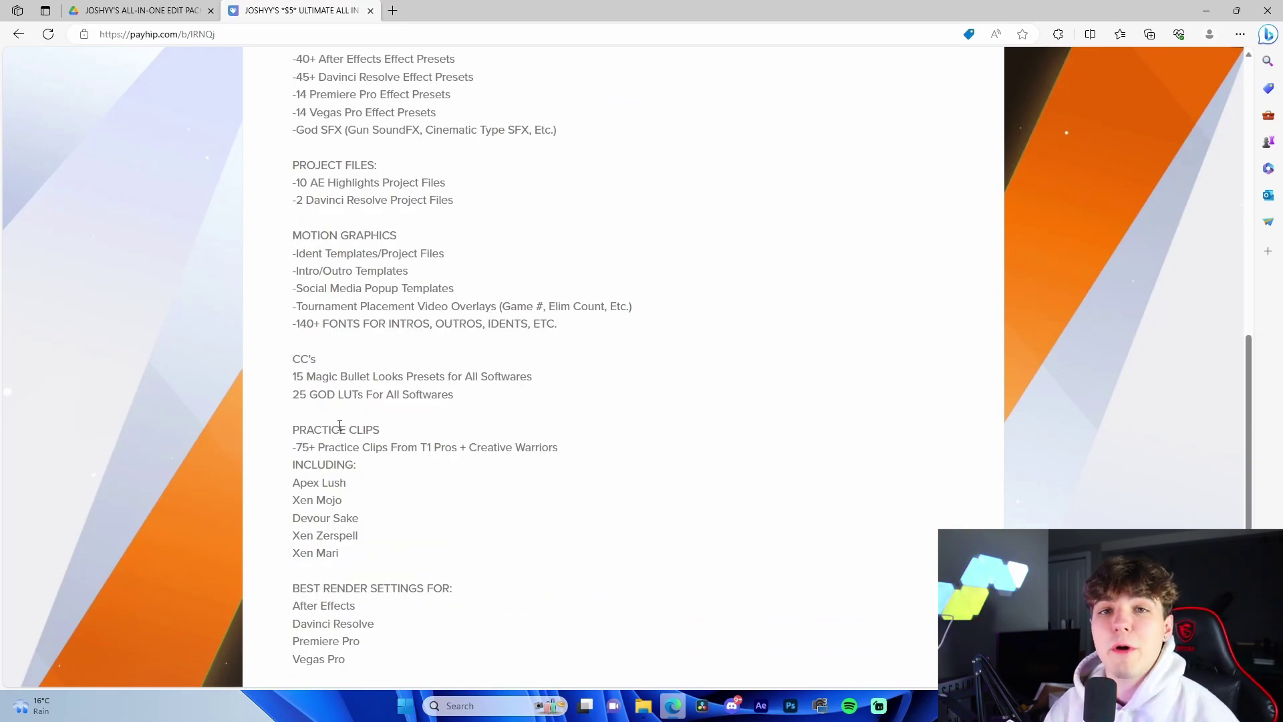
pyautogui.scroll(-4, 340, 433)
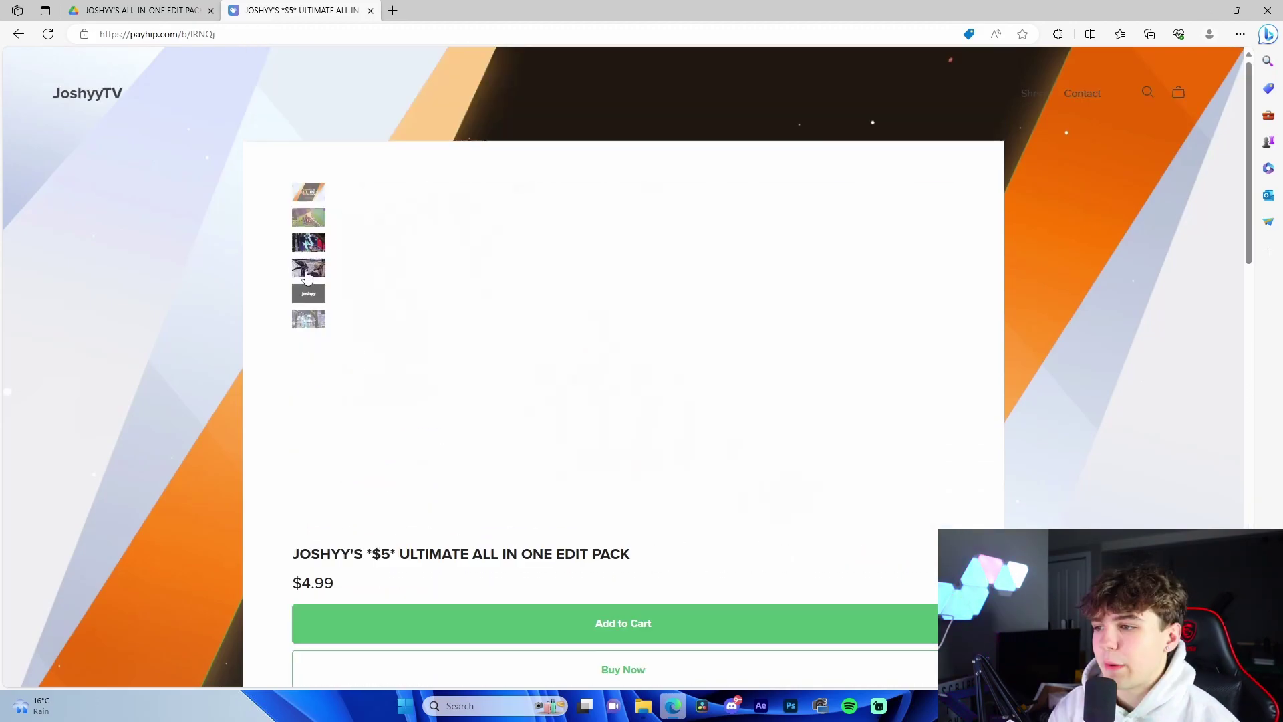
pyautogui.click(306, 273)
pyautogui.click(308, 242)
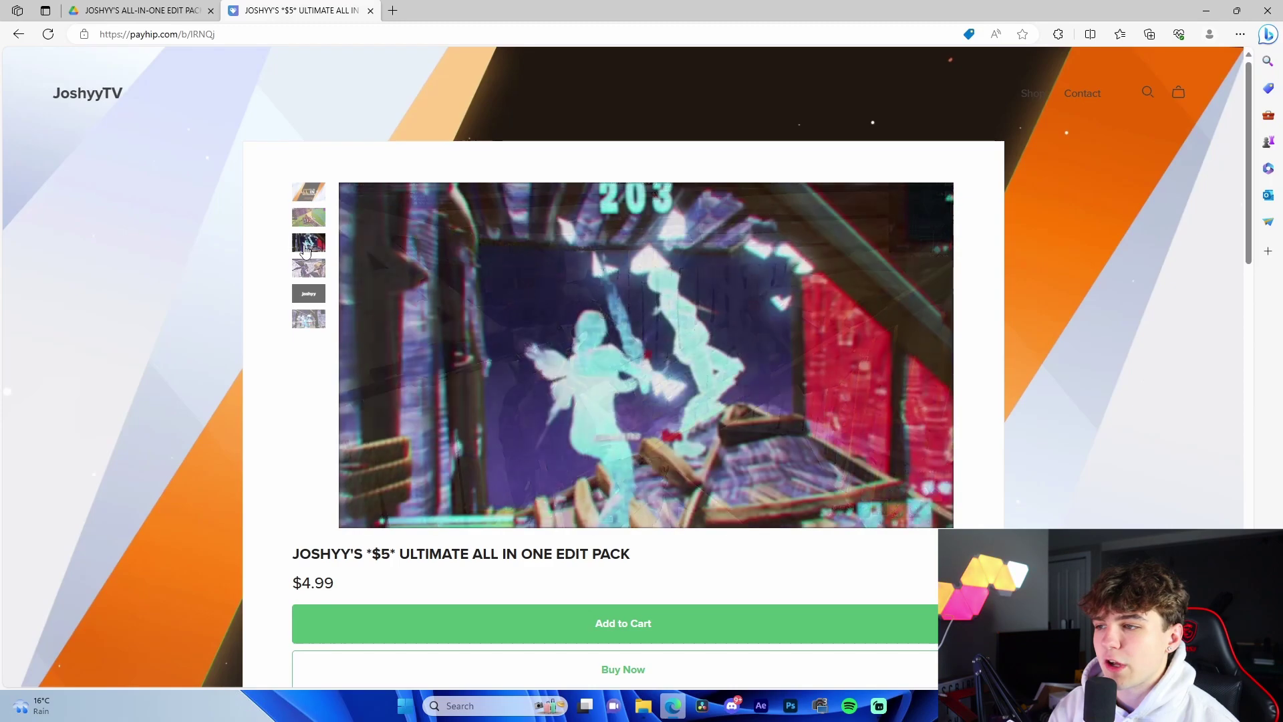
pyautogui.click(308, 217)
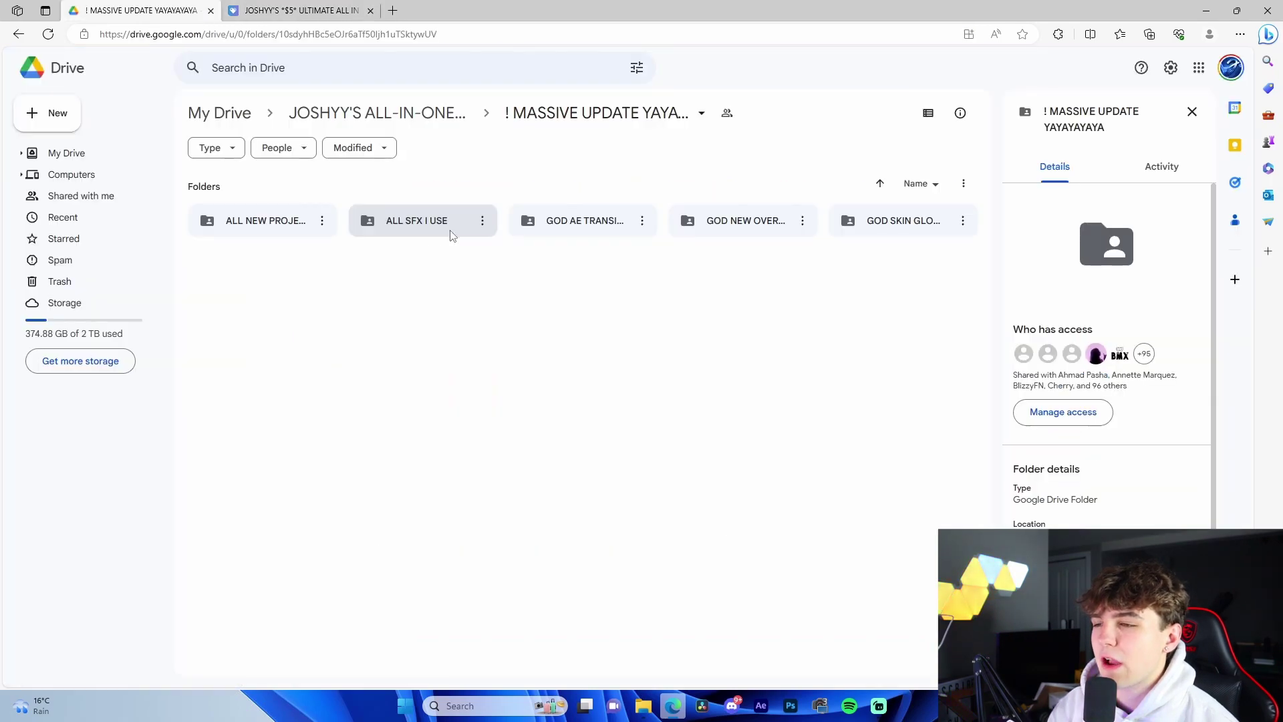
# Browse the edit pack's ALL SFX I USE folder and the AE folder inside B - PROJECT FILES.
pyautogui.doubleClick(442, 227)
pyautogui.hotkey('alt', 'Left')
pyautogui.click(377, 112)
pyautogui.doubleClick(588, 227)
pyautogui.doubleClick(291, 219)
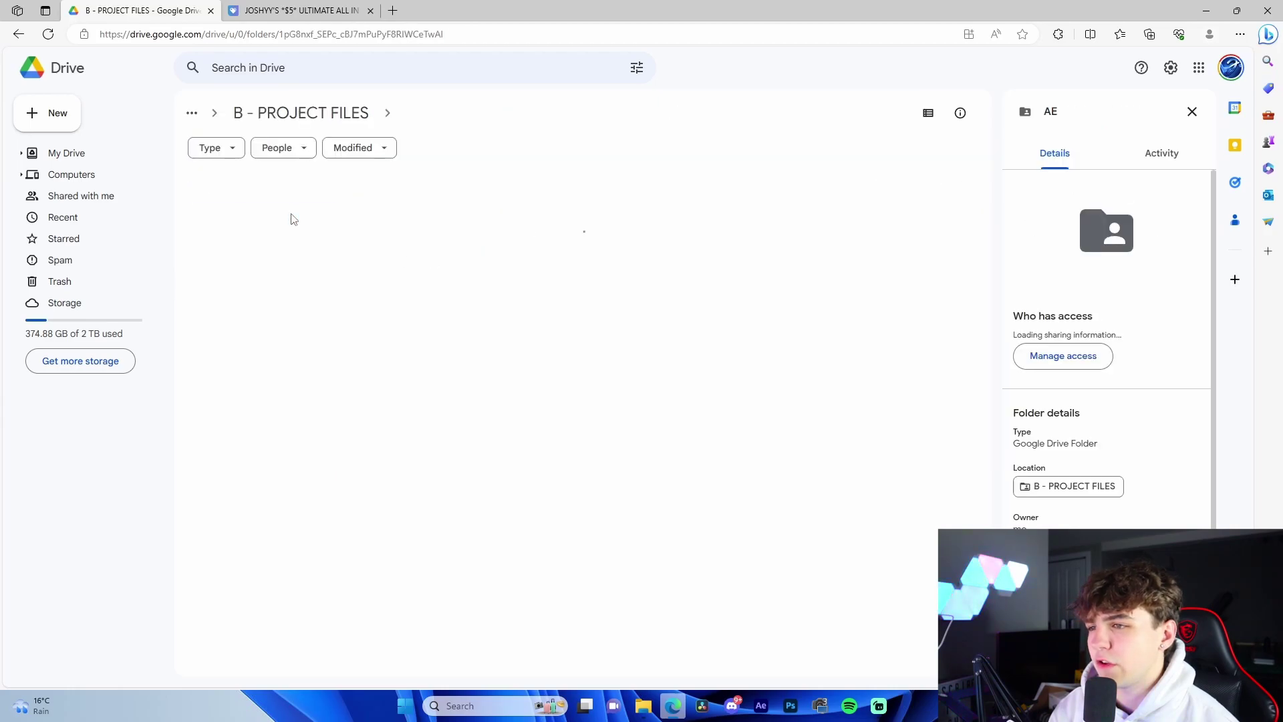
pyautogui.click(306, 114)
pyautogui.click(318, 118)
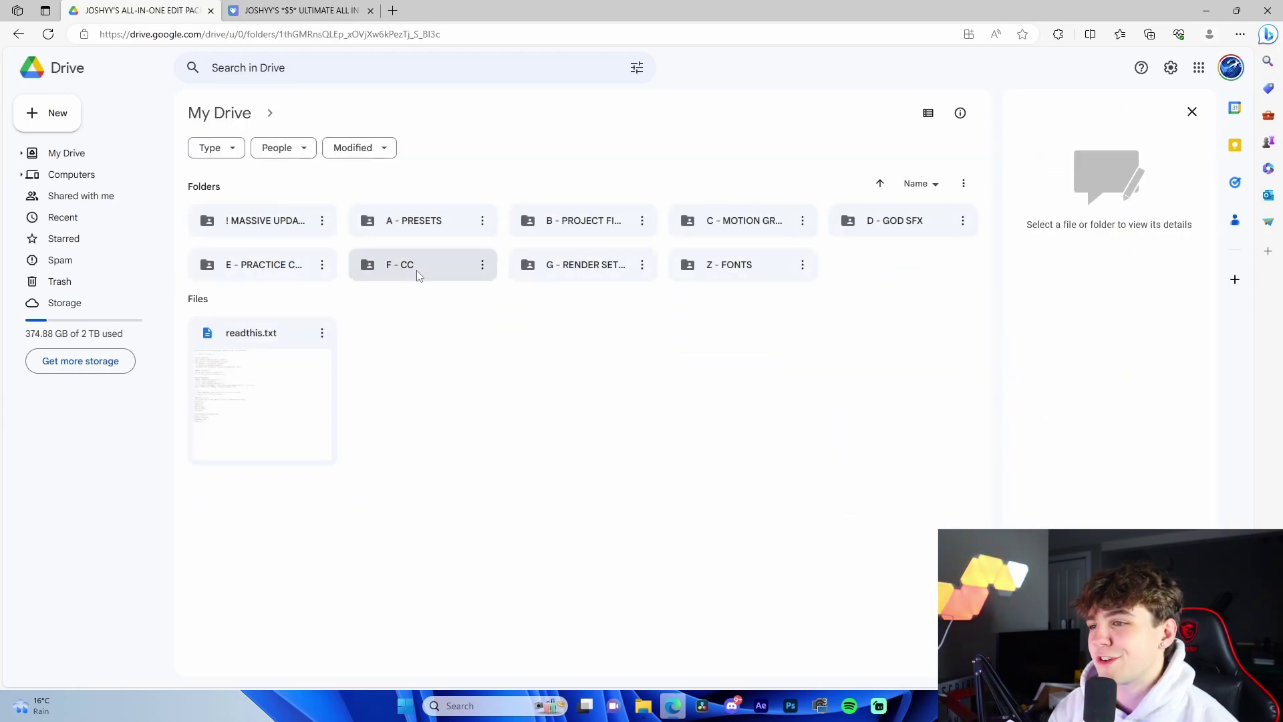
# Browse the AE folder inside A - PRESETS and the Impacts folder inside OLD.
pyautogui.doubleClick(414, 223)
pyautogui.doubleClick(279, 234)
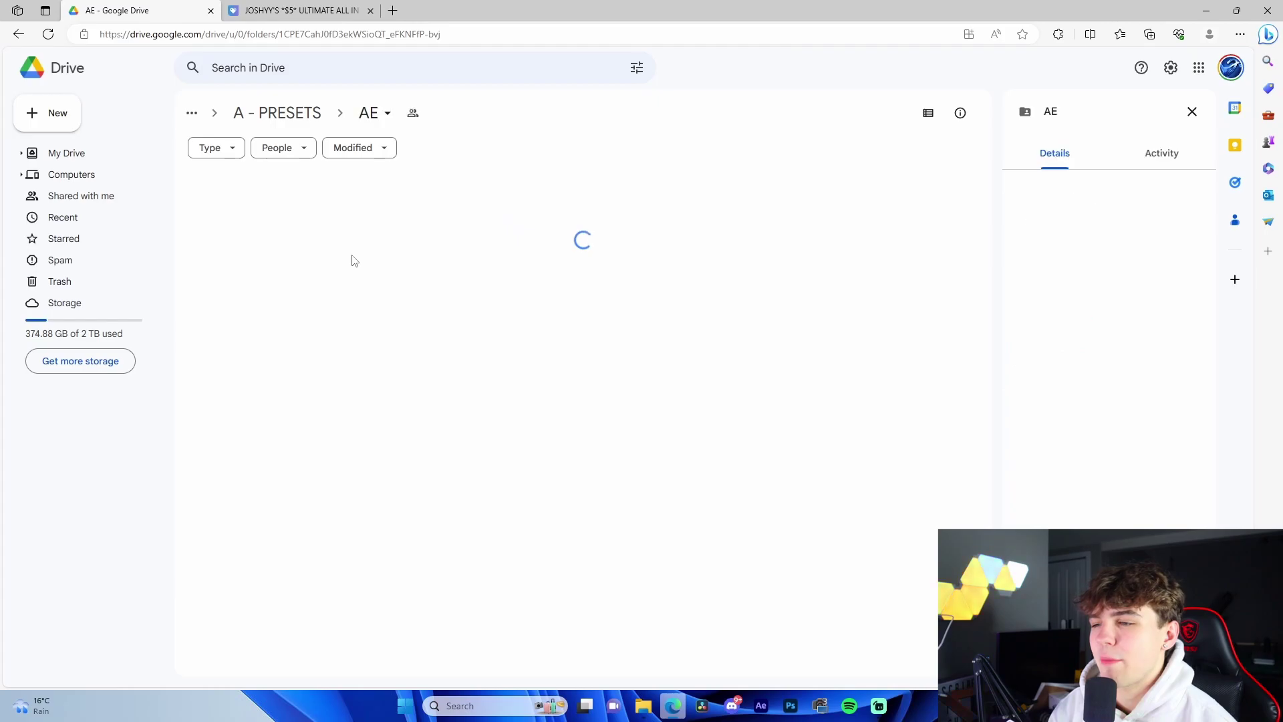
pyautogui.click(310, 112)
pyautogui.doubleClick(425, 231)
pyautogui.doubleClick(379, 222)
pyautogui.doubleClick(395, 231)
pyautogui.doubleClick(396, 228)
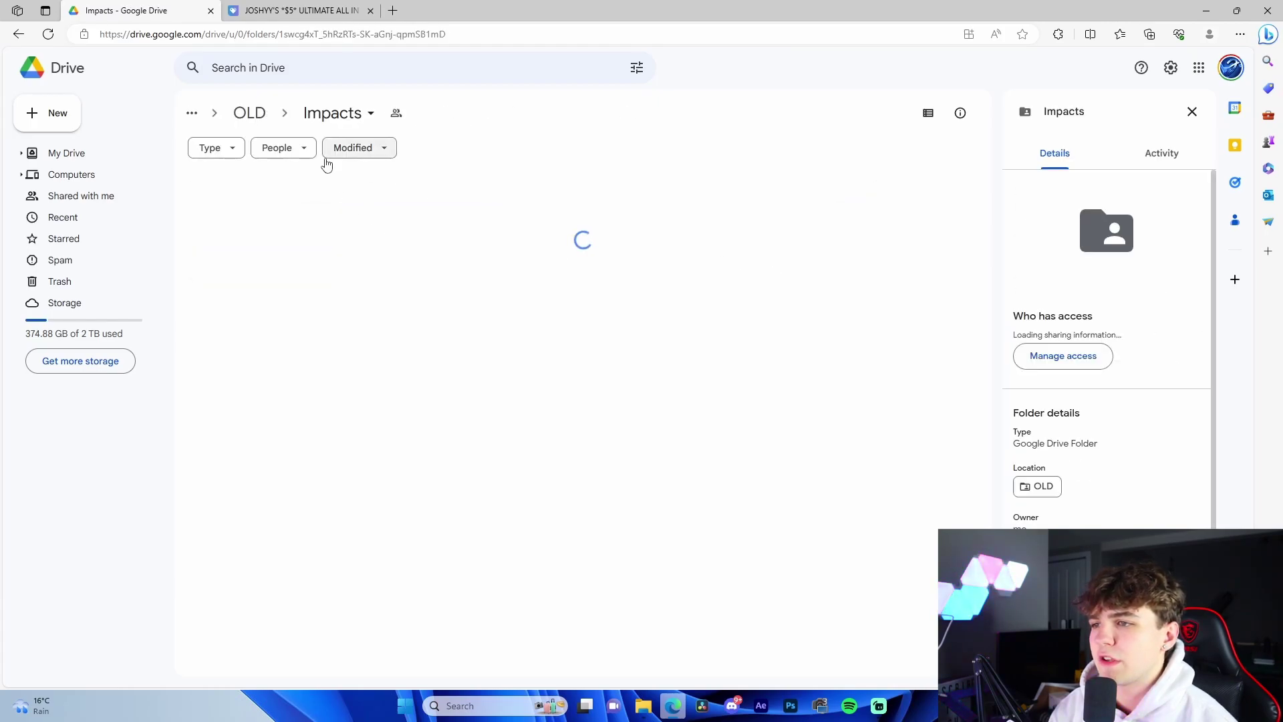
pyautogui.click(331, 111)
pyautogui.click(265, 116)
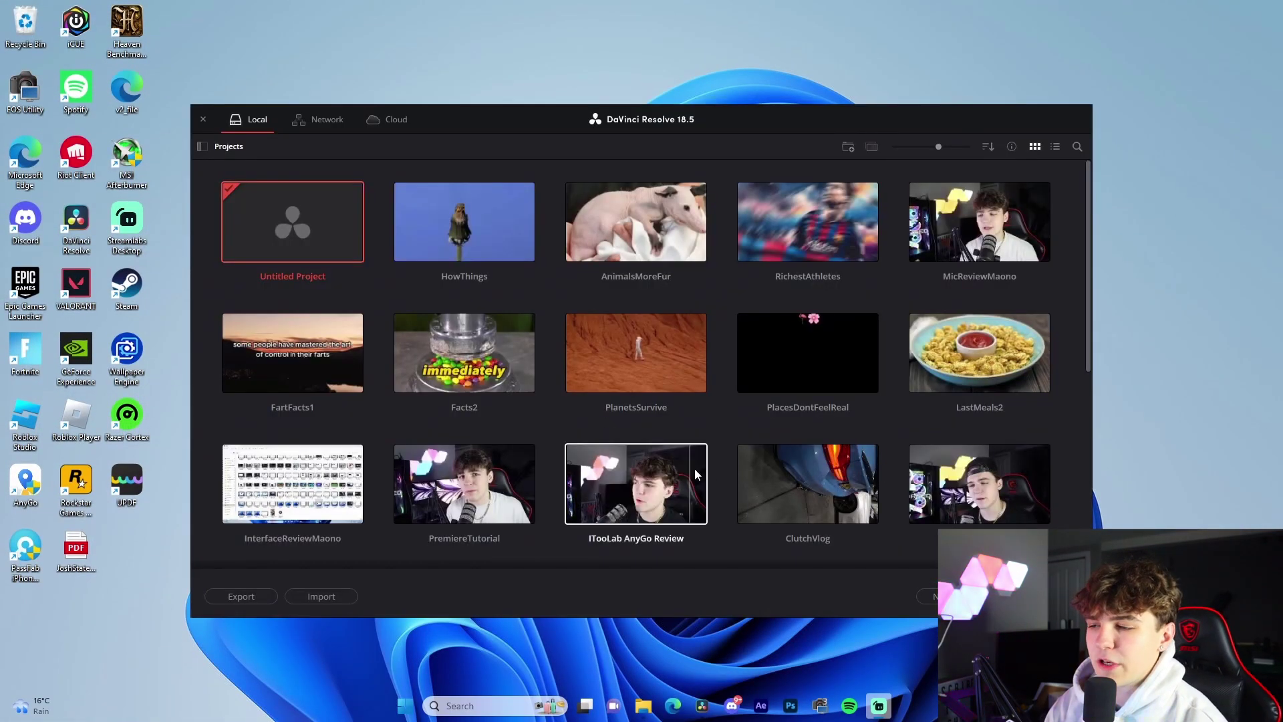
# Create a new DaVinci Resolve project named AdvancedEditingMontageTutorial.
pyautogui.click(957, 596)
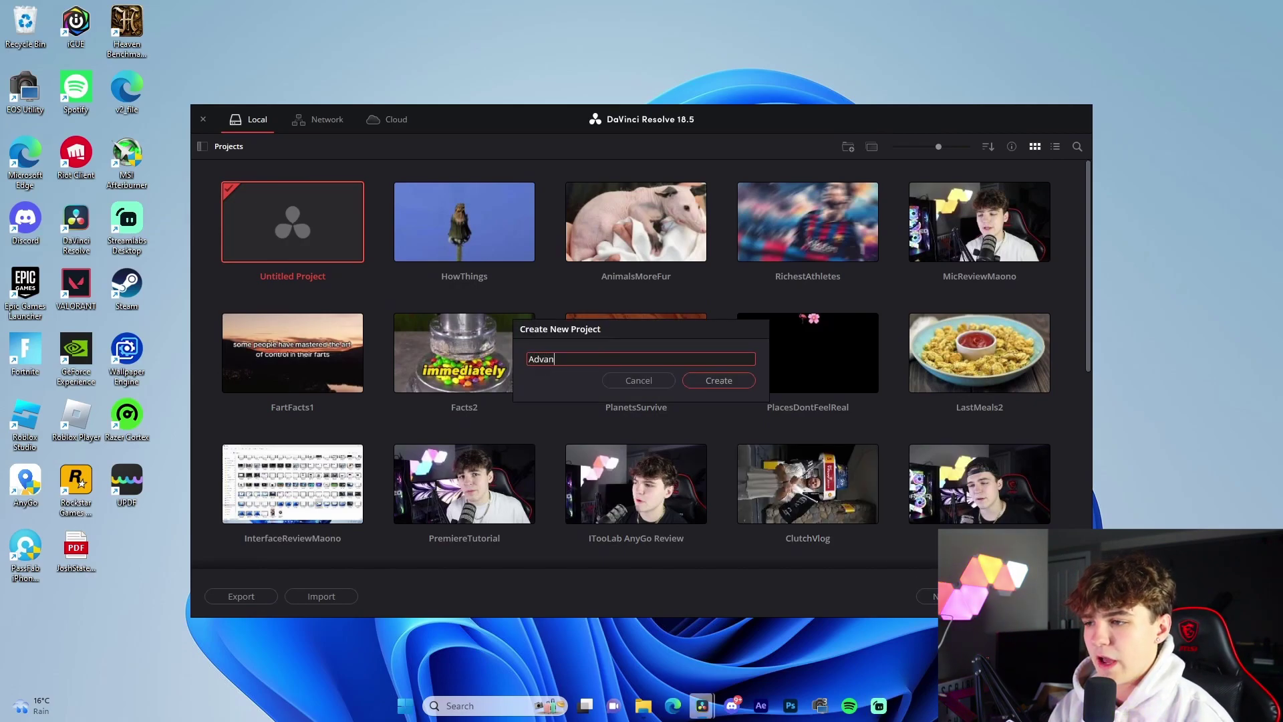
pyautogui.write('AdvancedEditingMontageTuto')
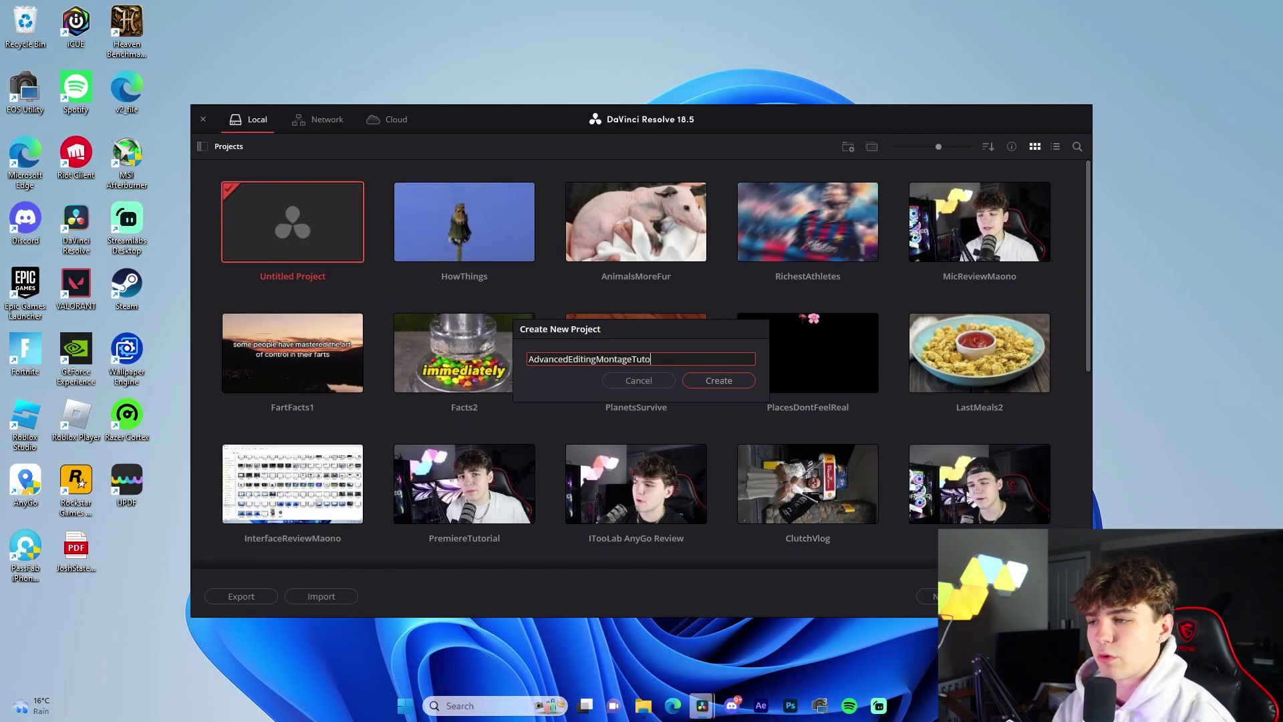
pyautogui.write('rial')
pyautogui.press('Return')
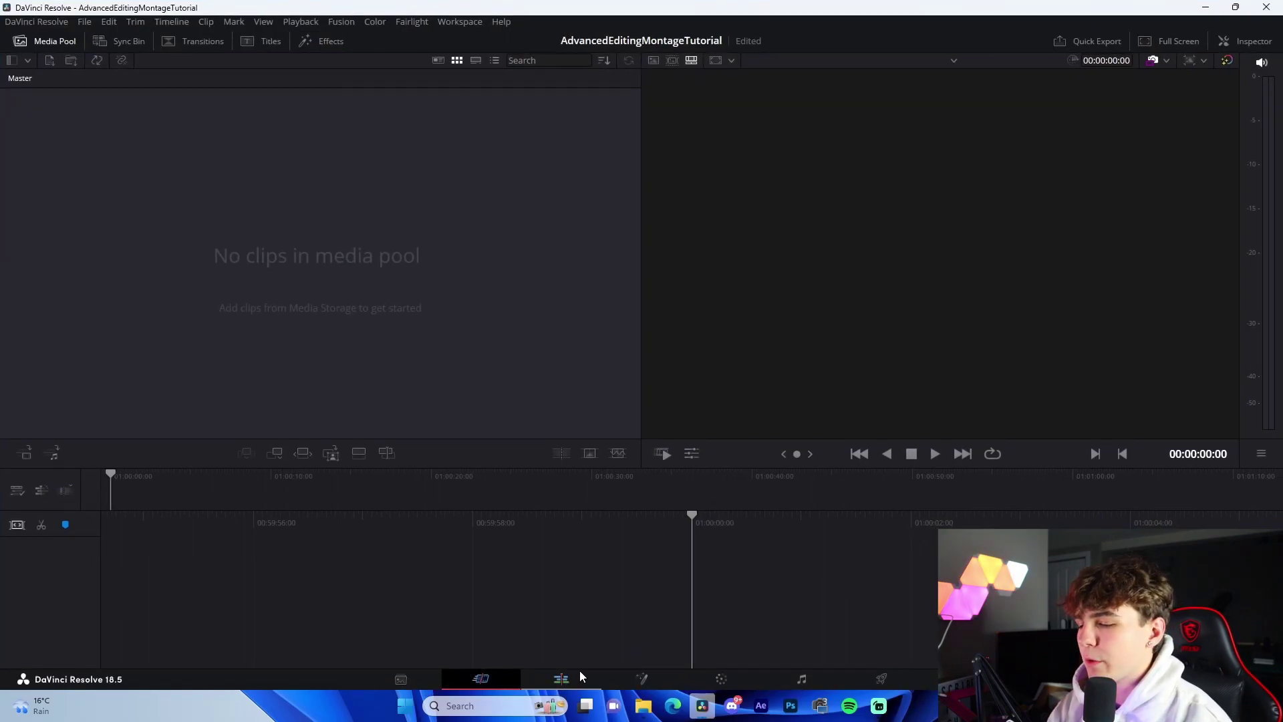
# Switch to the Edit page and set the project's timeline frame rate to 60 frames per second.
pyautogui.click(580, 671)
pyautogui.click(84, 21)
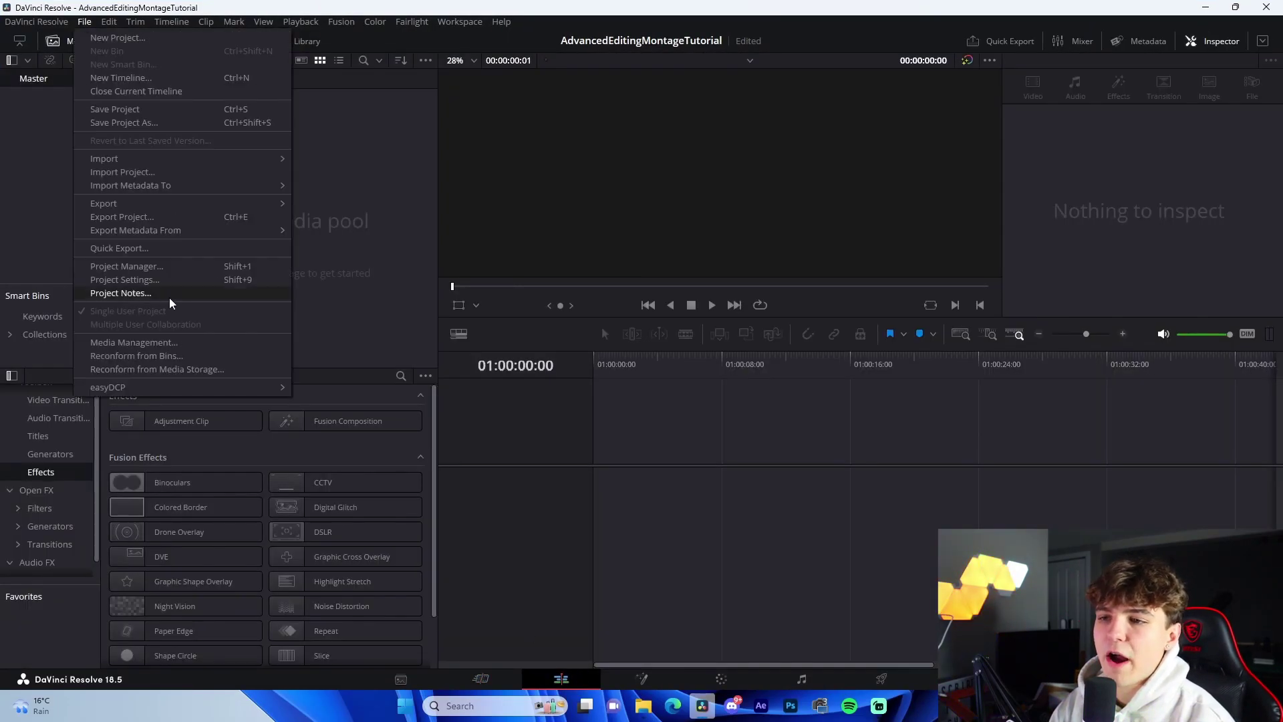
pyautogui.click(157, 276)
pyautogui.click(636, 270)
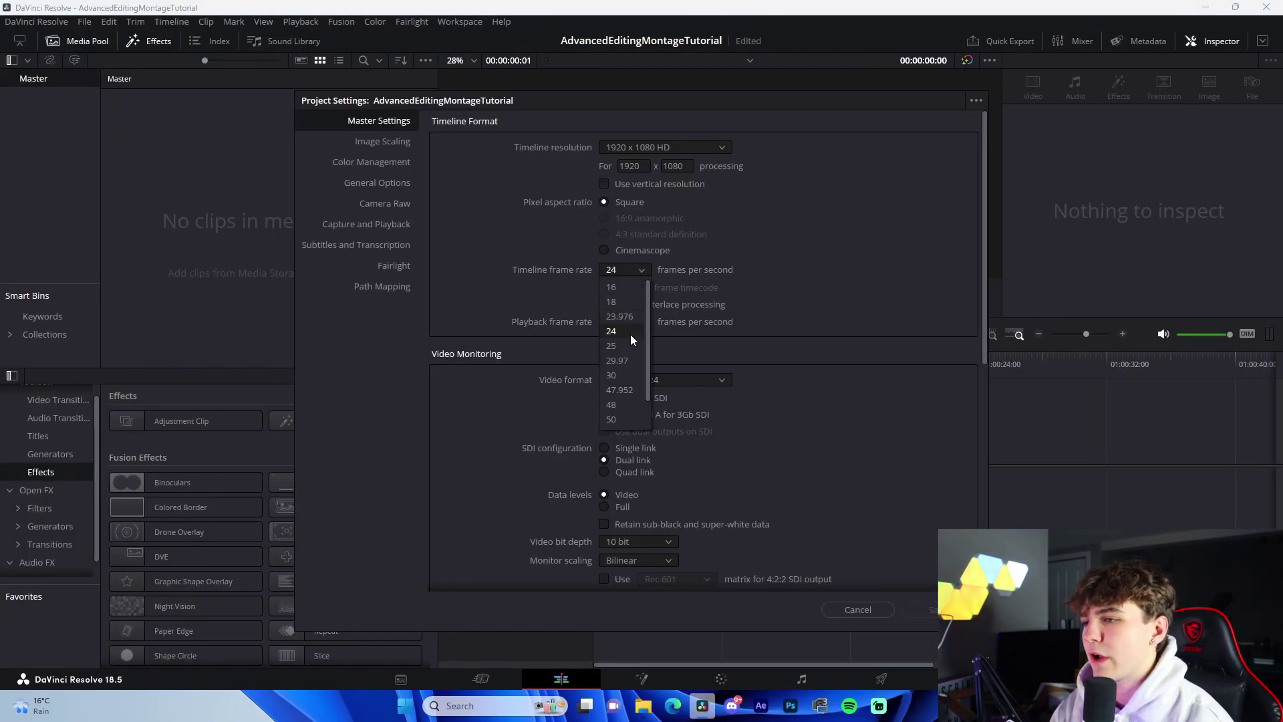
pyautogui.click(611, 419)
pyautogui.click(936, 610)
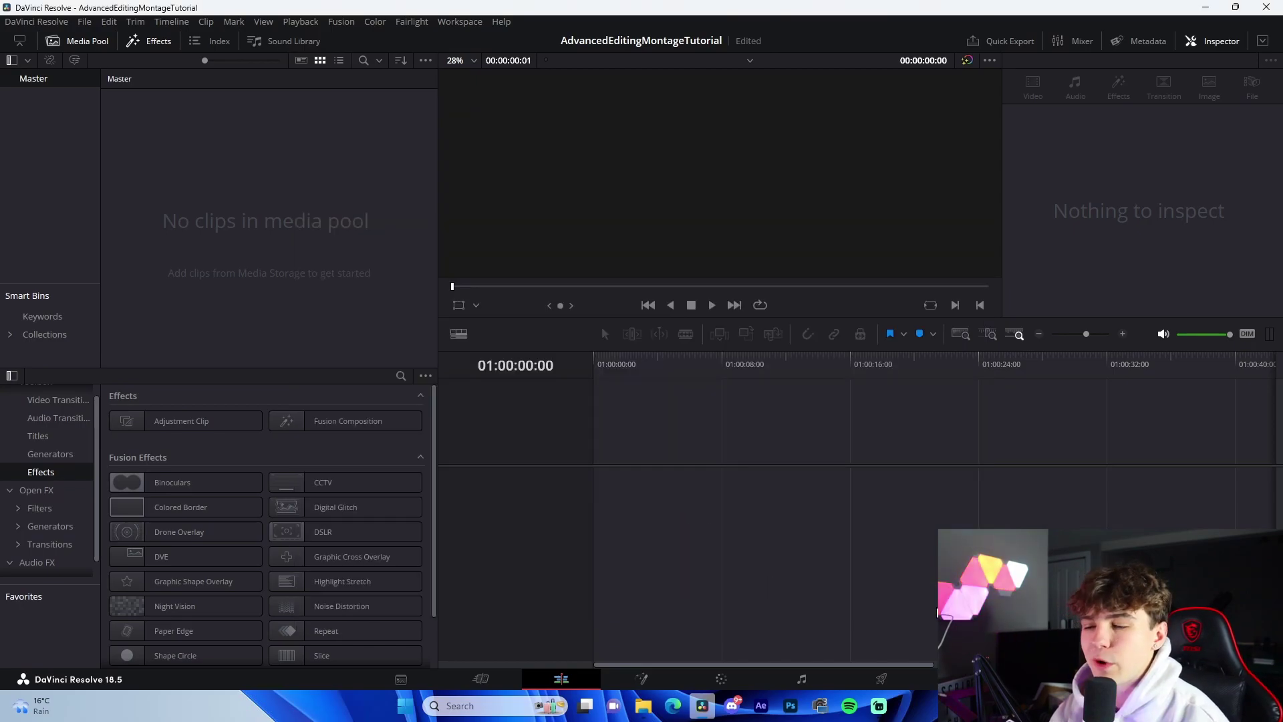
# Import all three gameplay videos from the Fortnite Clips folder on drive C: into the media pool.
pyautogui.click(643, 706)
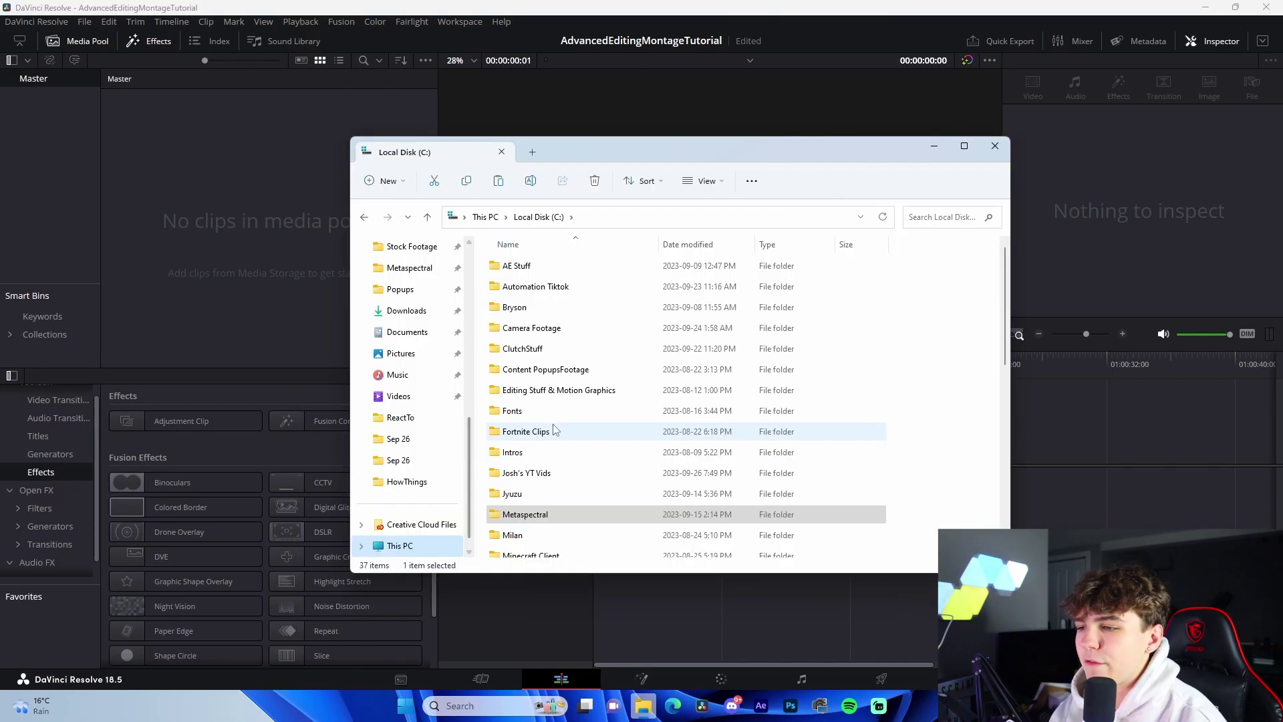
pyautogui.doubleClick(552, 431)
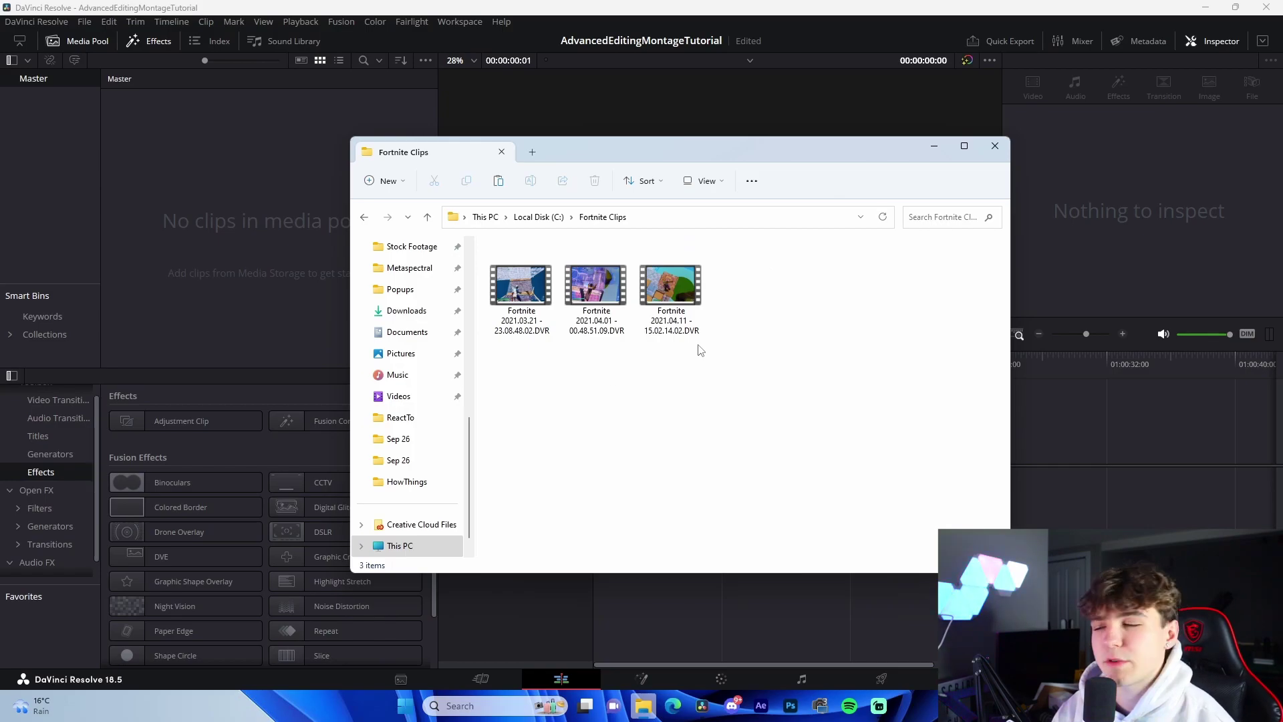
pyautogui.moveTo(743, 382); pyautogui.dragTo(487, 241)
pyautogui.moveTo(527, 304); pyautogui.dragTo(214, 194)
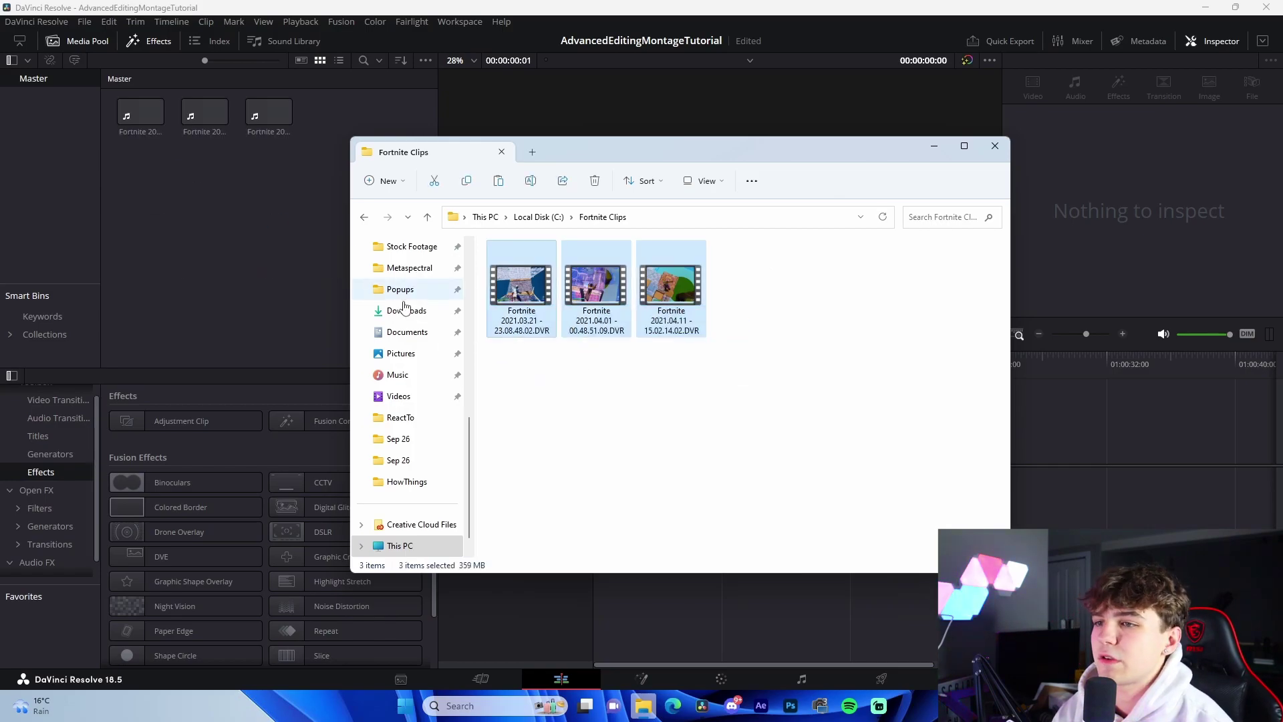
# Import the song "637Godwin Tiger ProdSaba.mp3" from the Music folder into the media pool.
pyautogui.scroll(5, 428, 374)
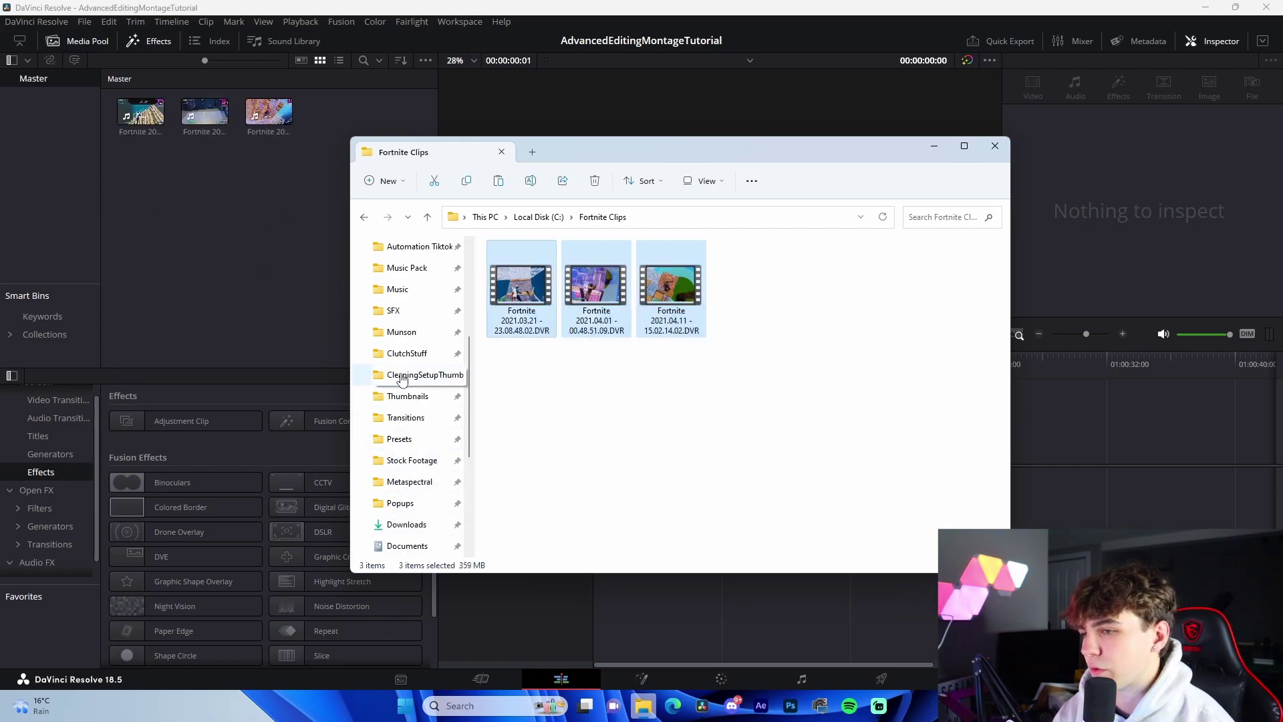
pyautogui.click(397, 289)
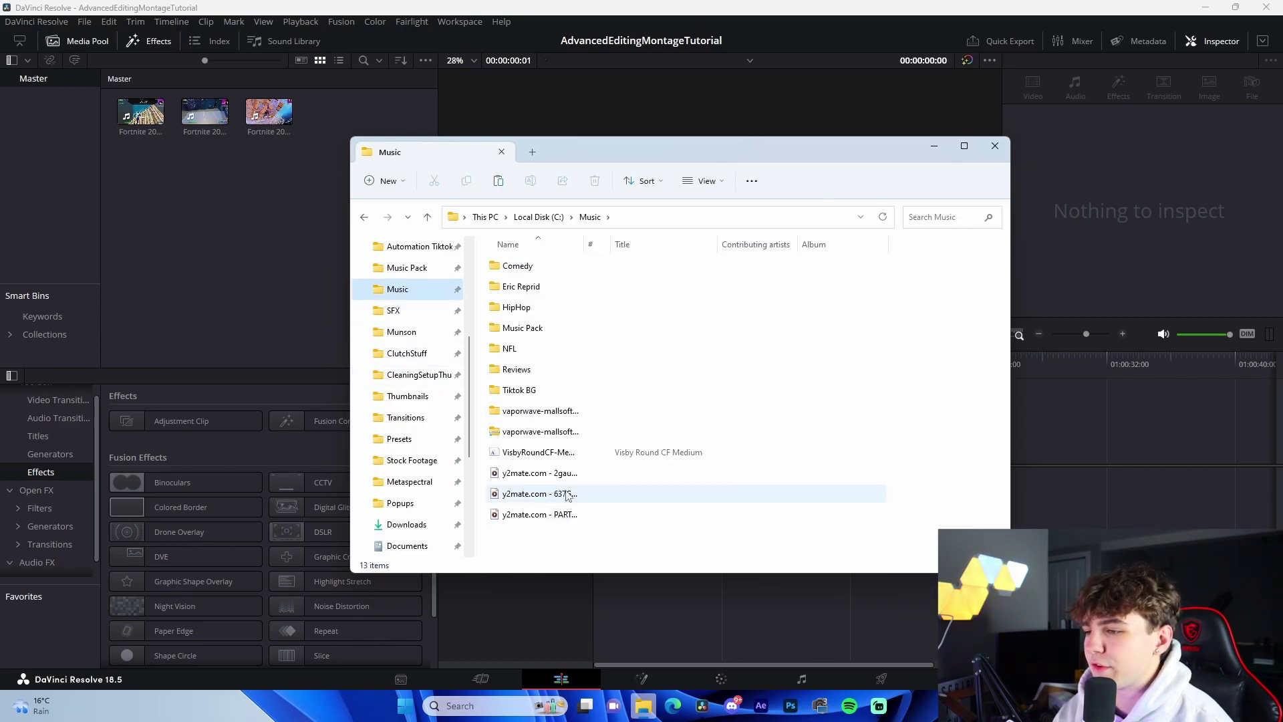
pyautogui.moveTo(578, 502); pyautogui.dragTo(153, 254)
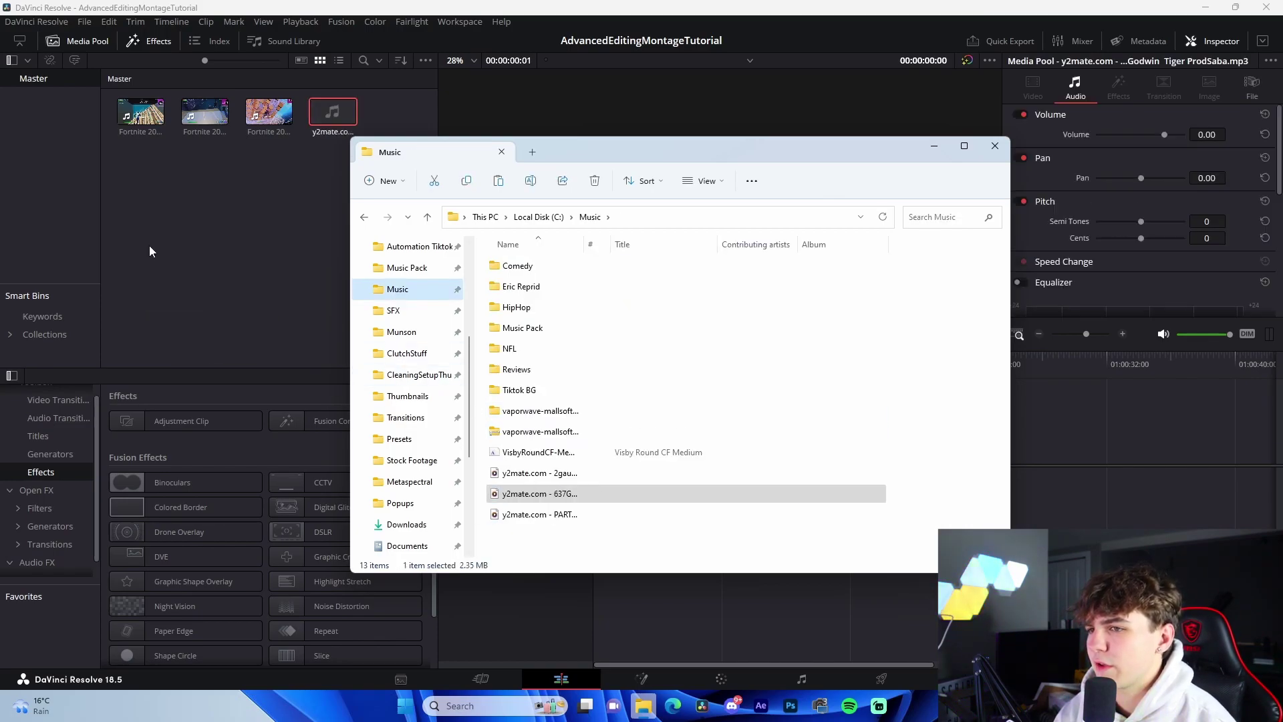
# Place the song on Audio 1 of a new timeline, starting at 01:00:00:00 with about 25 seconds trimmed off its beginning.
pyautogui.click(329, 137)
pyautogui.moveTo(329, 141); pyautogui.dragTo(600, 508)
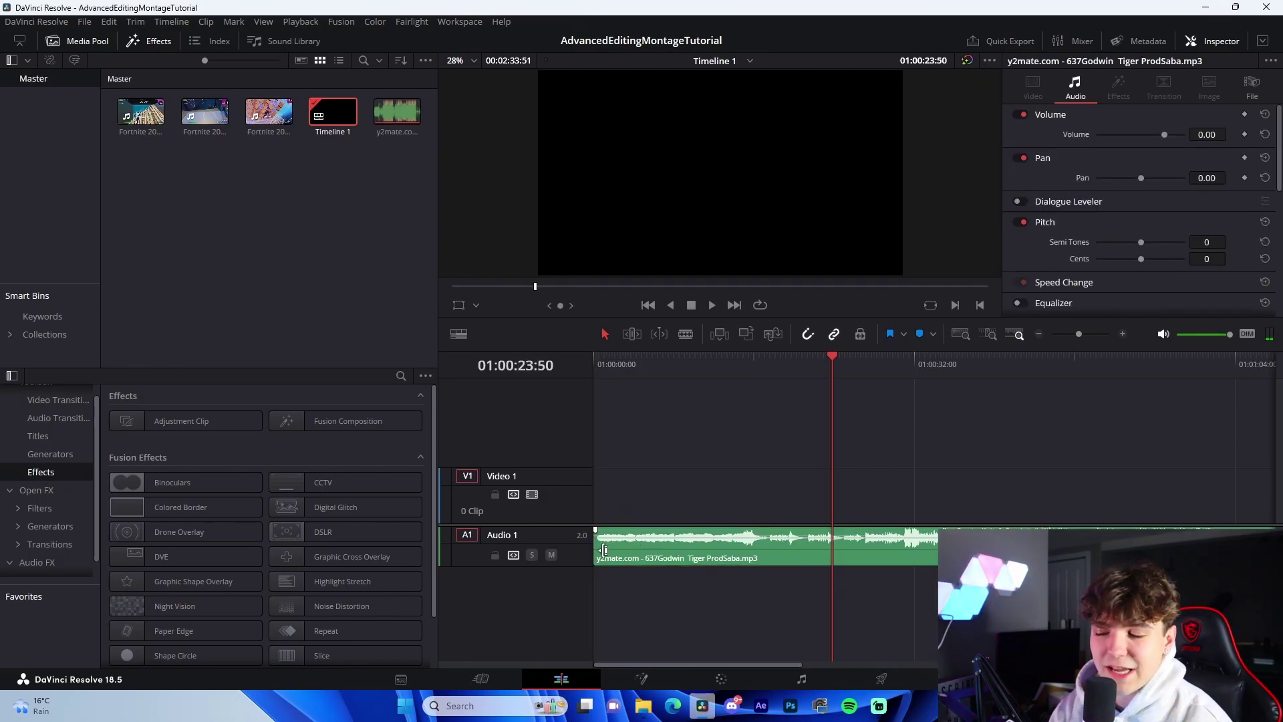
pyautogui.moveTo(604, 550); pyautogui.dragTo(856, 567)
pyautogui.moveTo(872, 555); pyautogui.dragTo(616, 548)
# Play the song from the start and add a marker to its clip on the beat at 01:00:05:46.
pyautogui.moveTo(597, 365); pyautogui.dragTo(486, 370)
pyautogui.press('space')
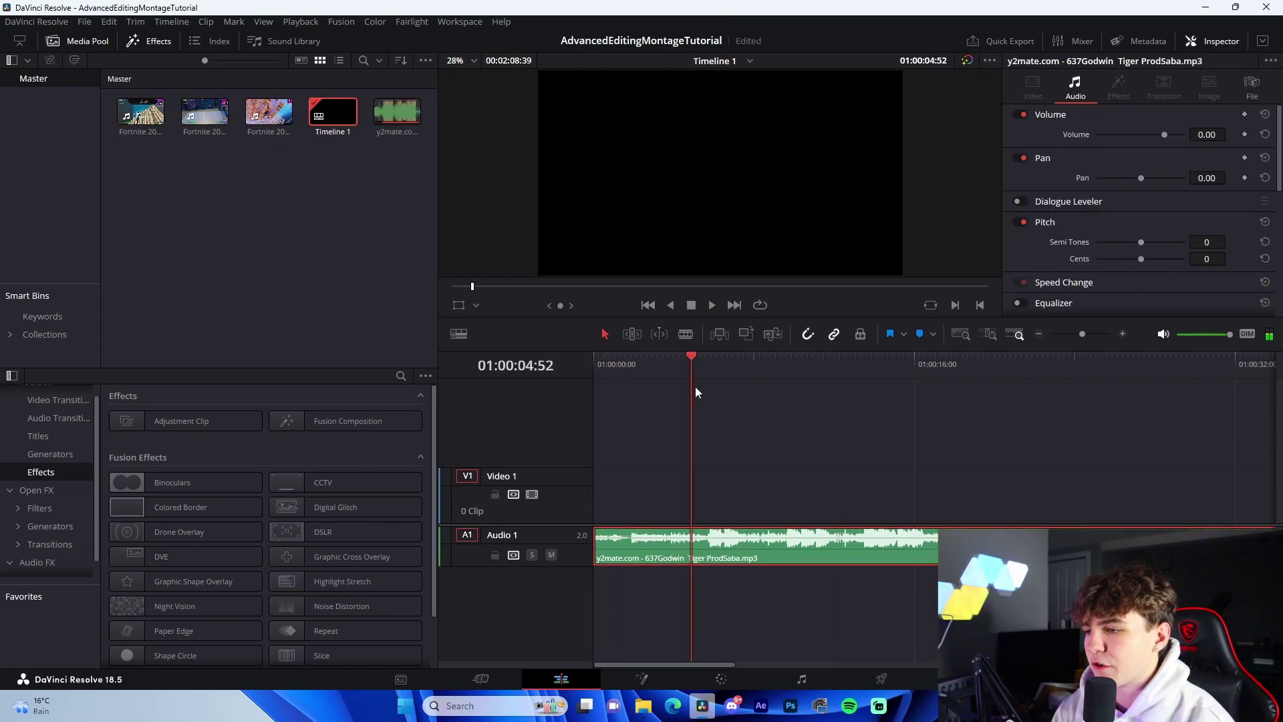
pyautogui.click(694, 388)
pyautogui.click(1124, 333)
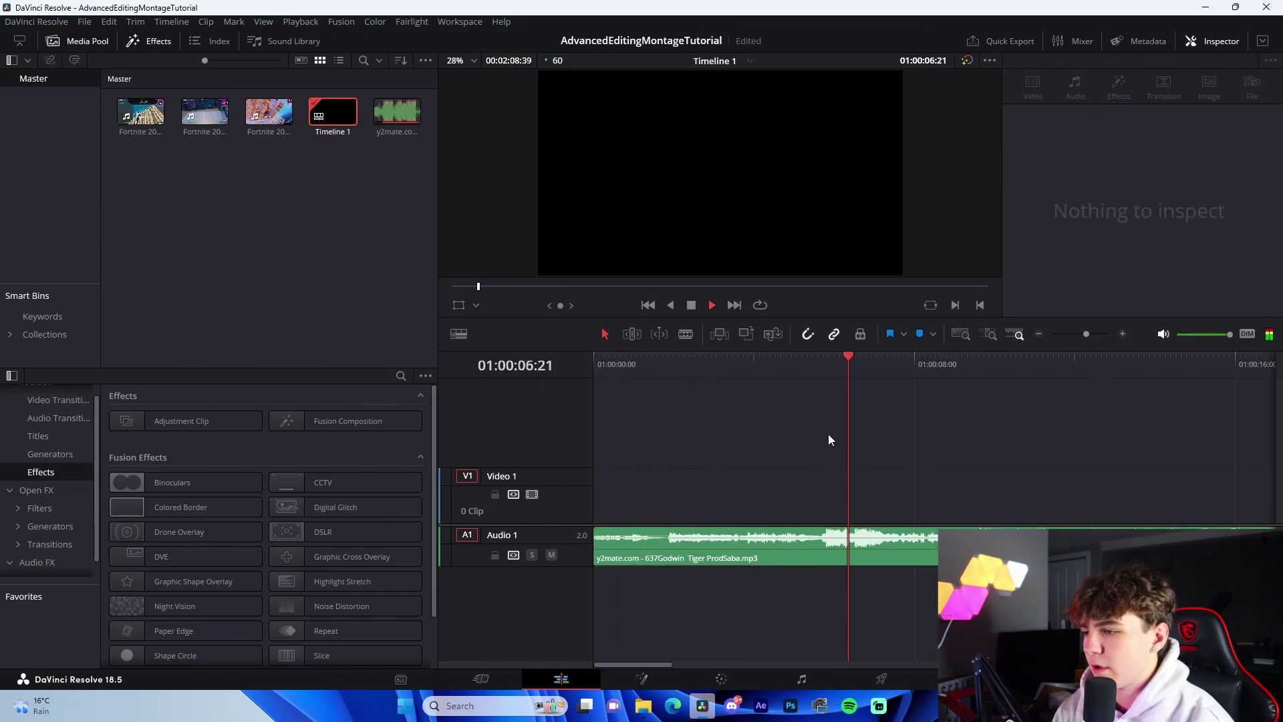
pyautogui.click(825, 359)
pyautogui.press('m')
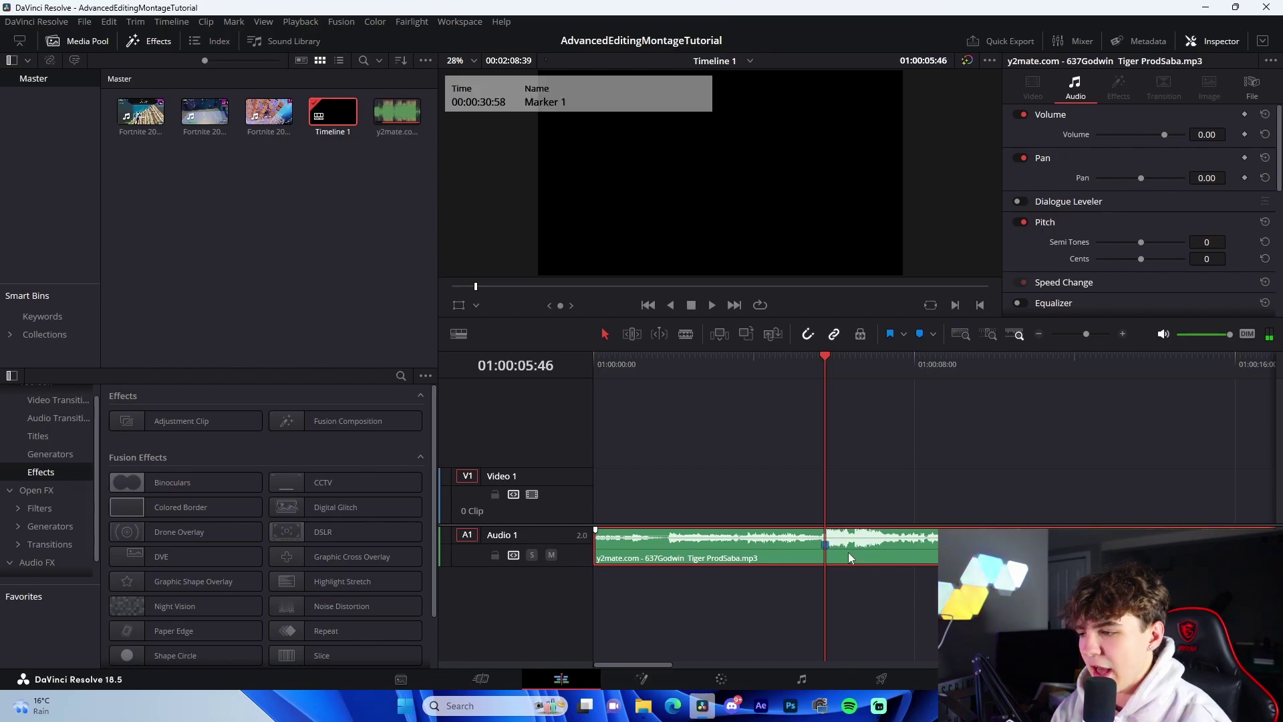
# Continue playing the song and add markers to its clip on the beats at 01:00:09:36 and 01:00:13:29.
pyautogui.press('space')
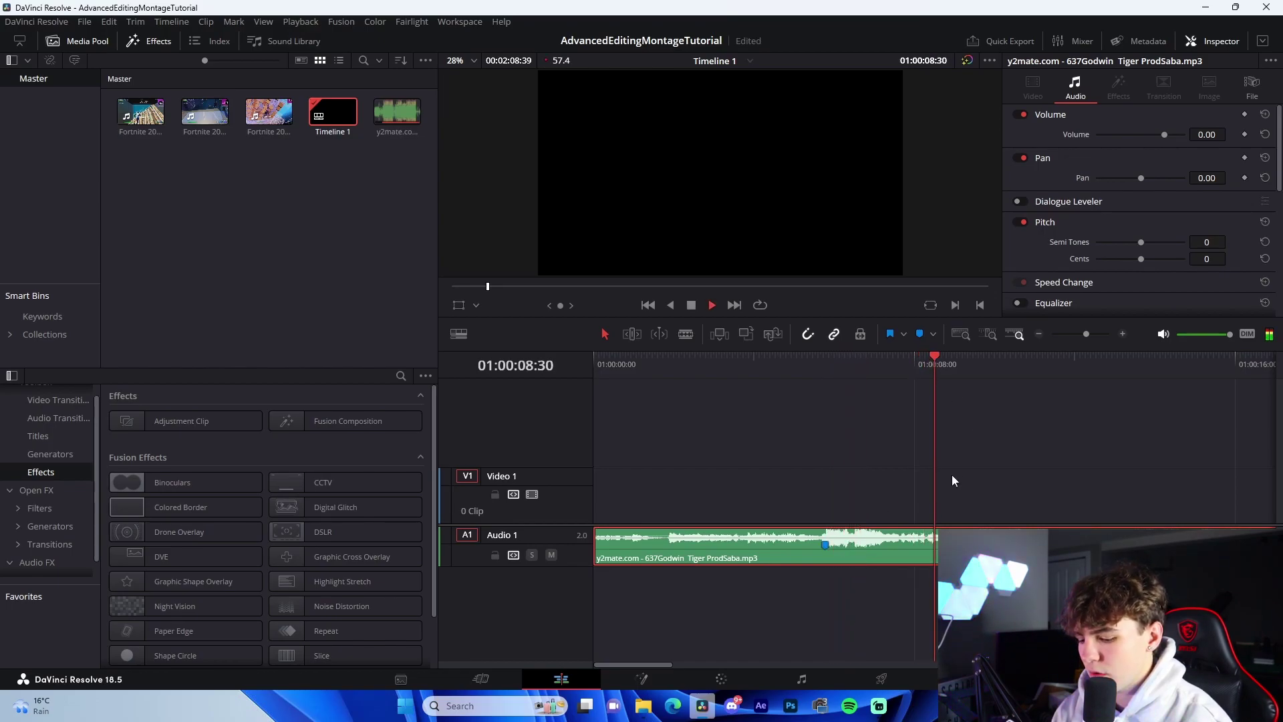
pyautogui.moveTo(973, 361); pyautogui.dragTo(979, 366)
pyautogui.press('m')
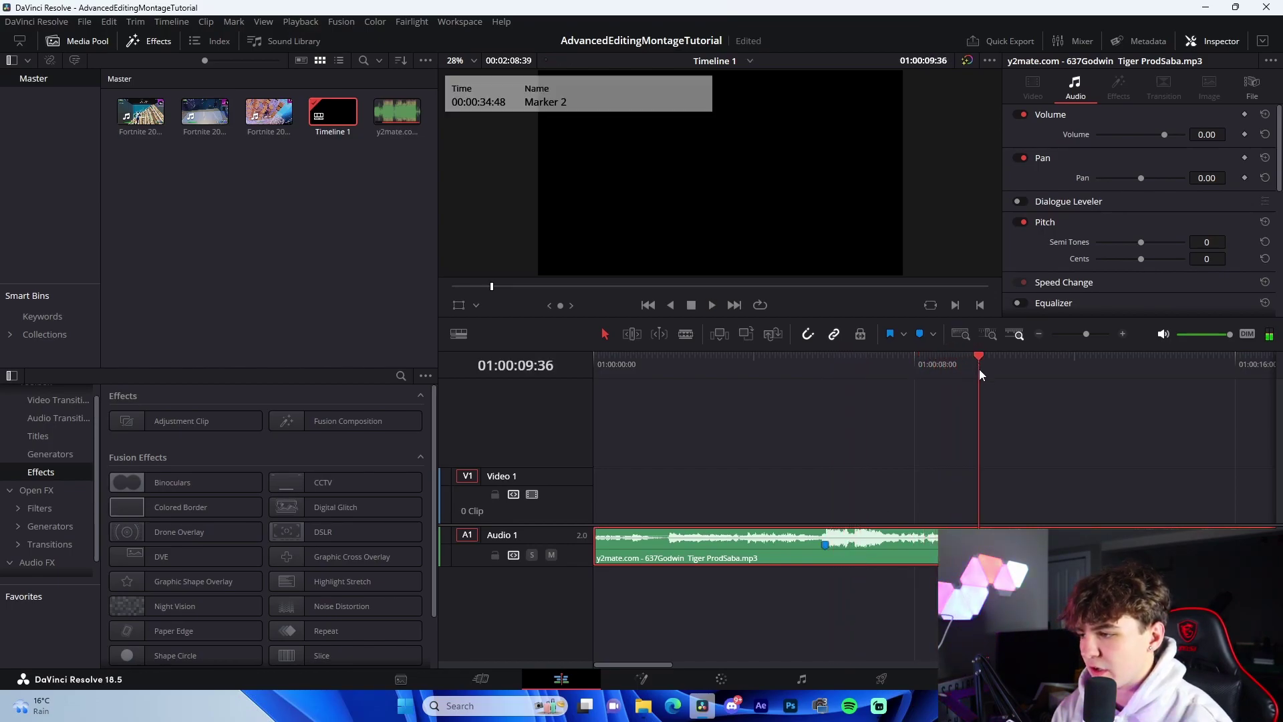
pyautogui.press('space')
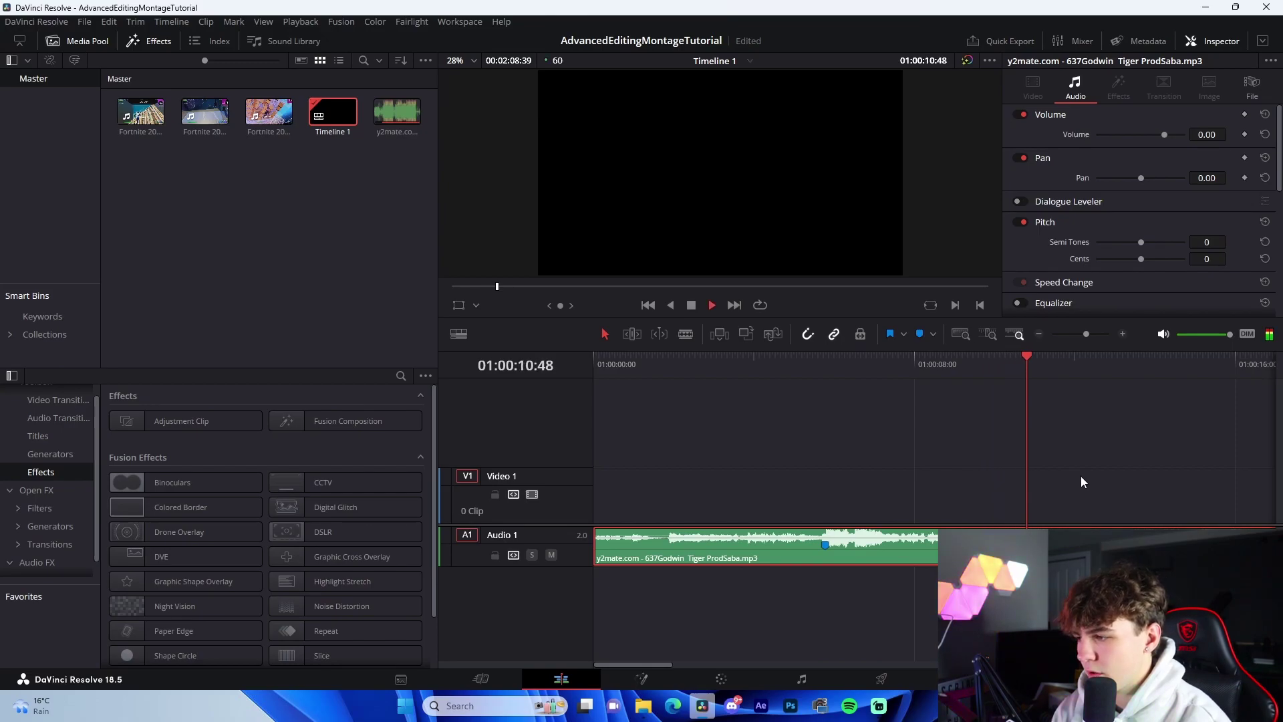
pyautogui.click(1133, 362)
pyautogui.press('m')
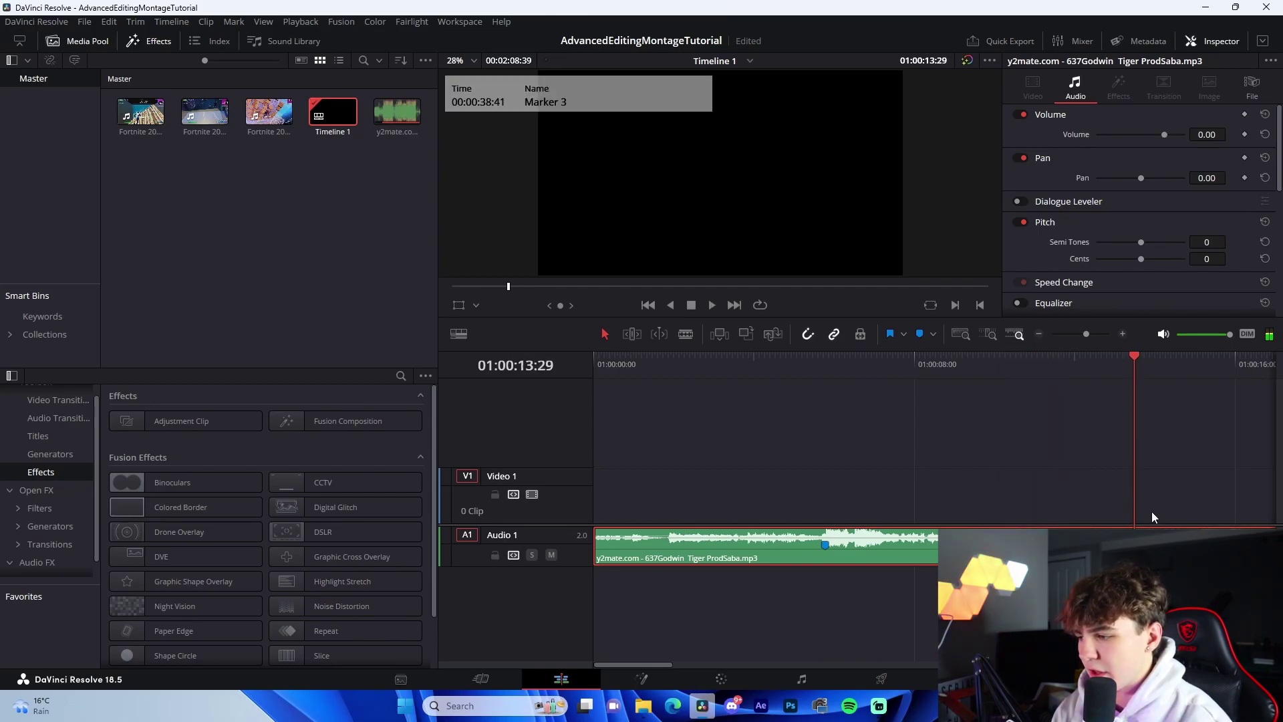
# Shorten the end of the song to a length of 15:58 and move the playhead to 01:00:06:27.
pyautogui.click(1039, 333)
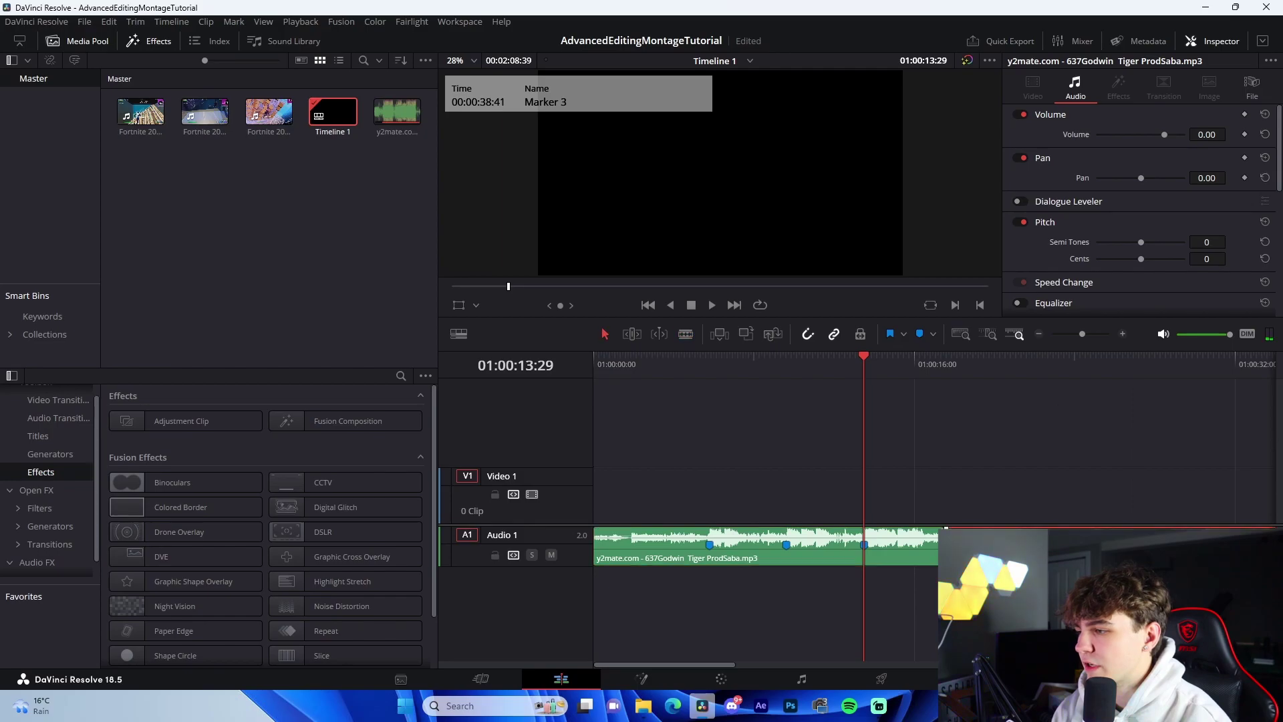
pyautogui.click(976, 548)
pyautogui.press('Delete')
pyautogui.moveTo(943, 548); pyautogui.dragTo(913, 549)
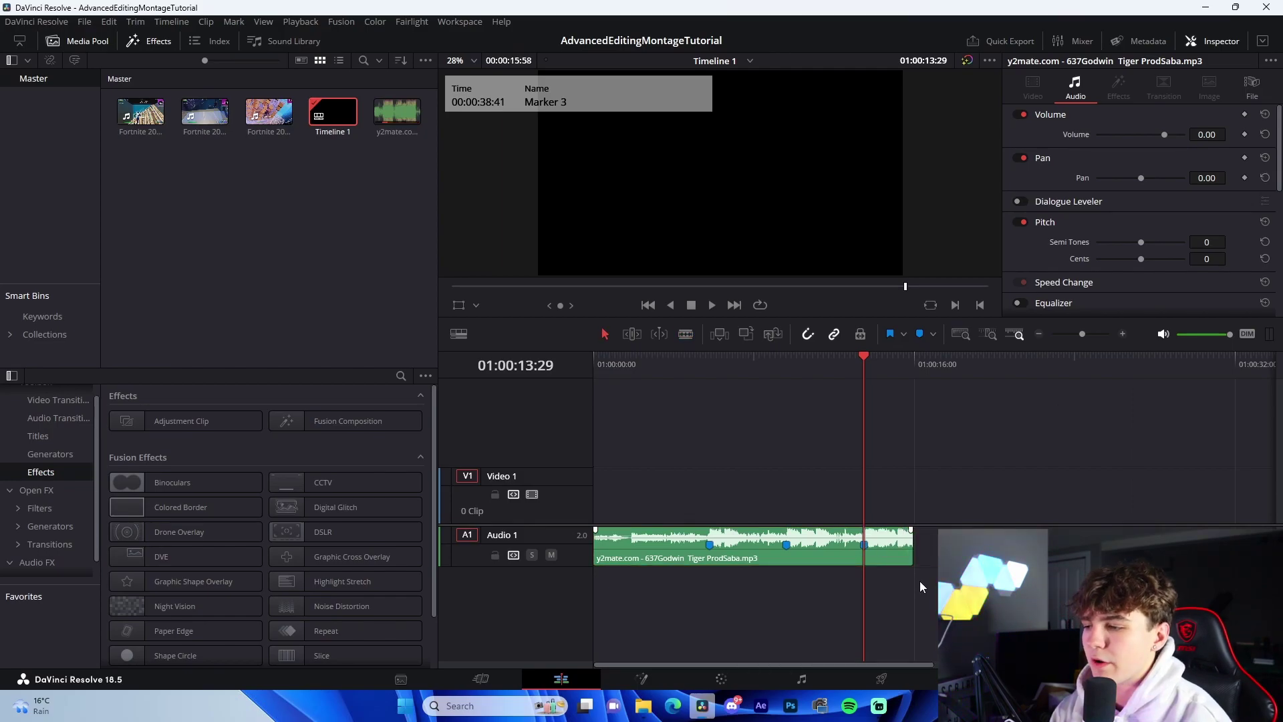
pyautogui.click(722, 364)
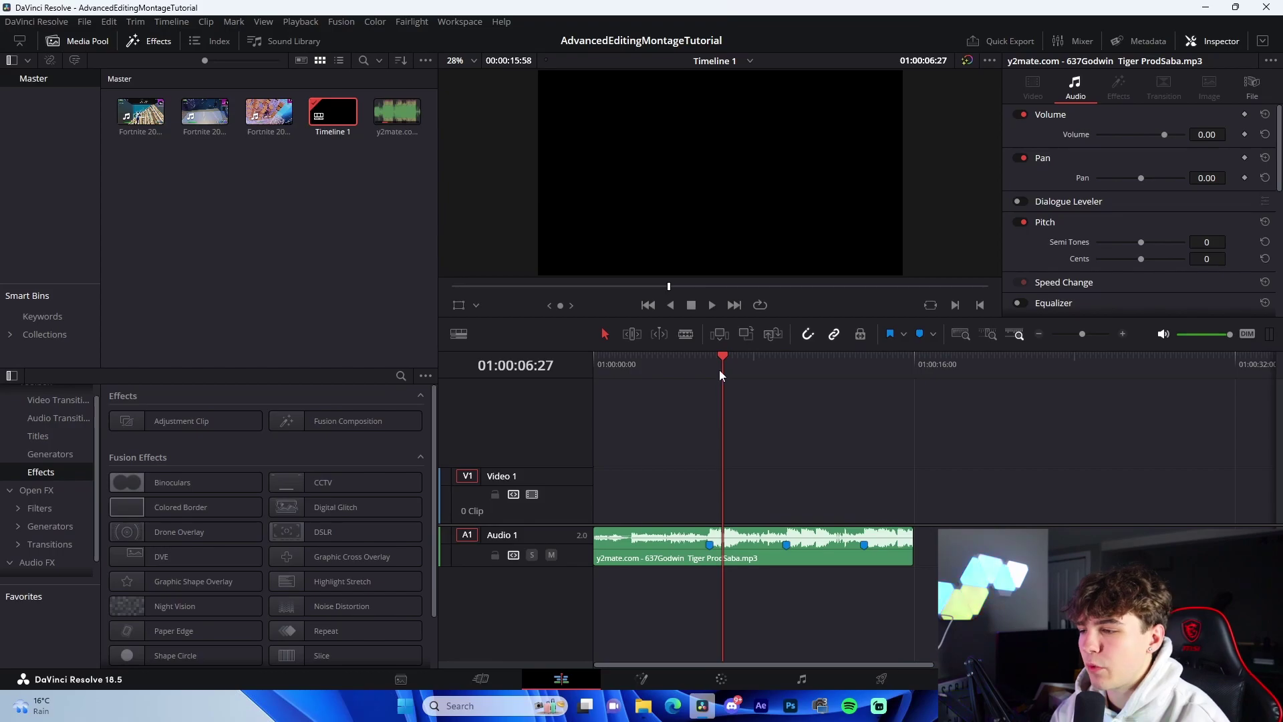
# Play the song from the marker at 01:00:05:46 and add another marker at 01:00:06:43.
pyautogui.moveTo(721, 374); pyautogui.dragTo(715, 363)
pyautogui.click(1123, 334)
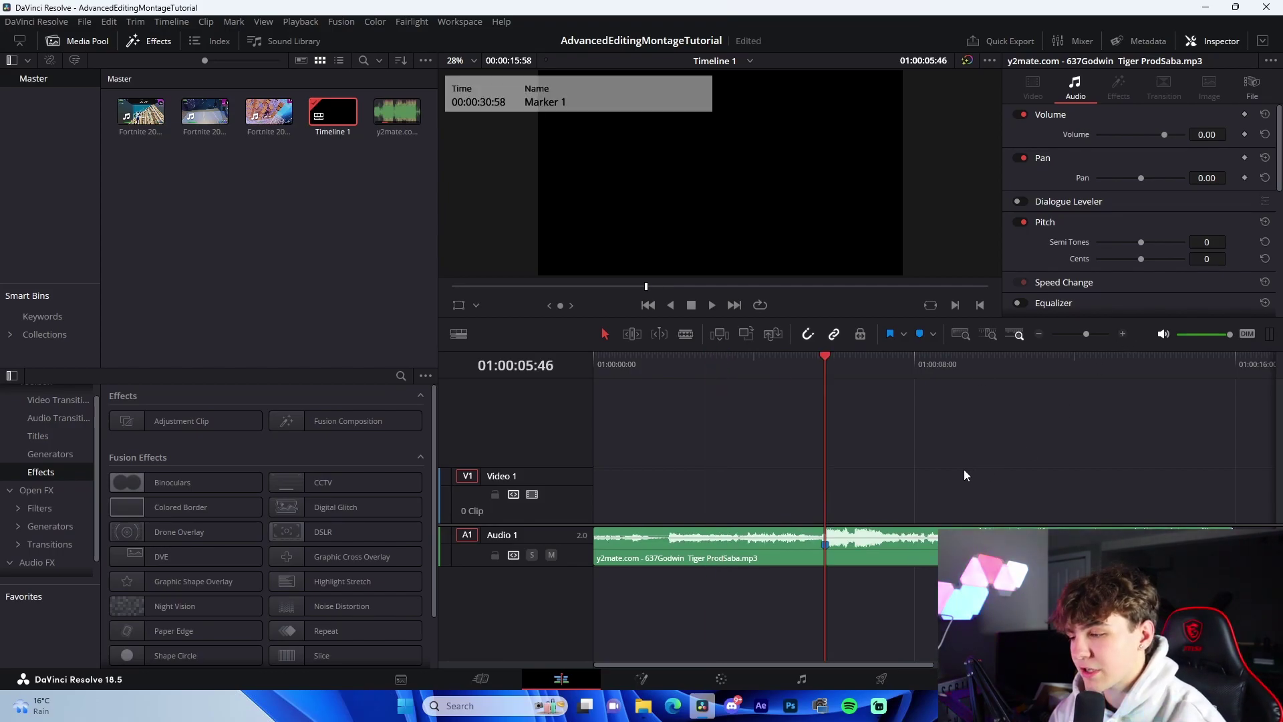
pyautogui.click(1122, 333)
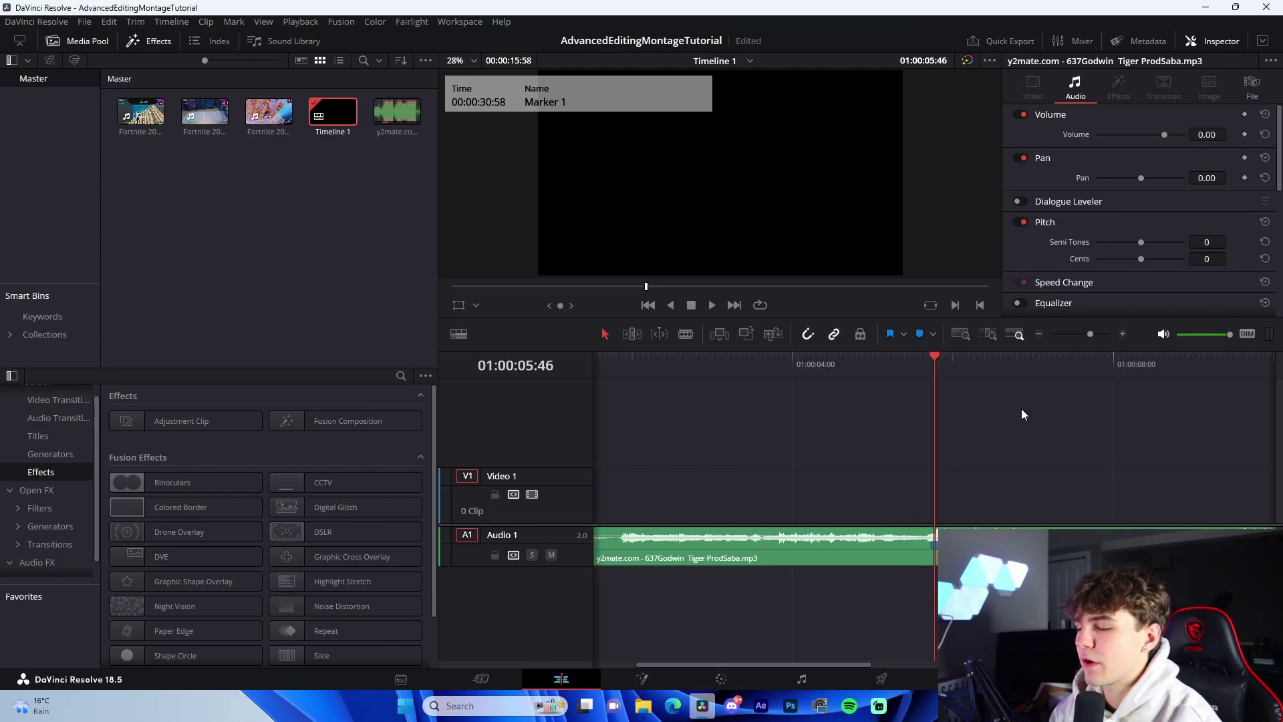
pyautogui.press('space')
pyautogui.click(1012, 370)
pyautogui.moveTo(1012, 370); pyautogui.dragTo(1010, 372)
pyautogui.press('m')
pyautogui.click(1029, 367)
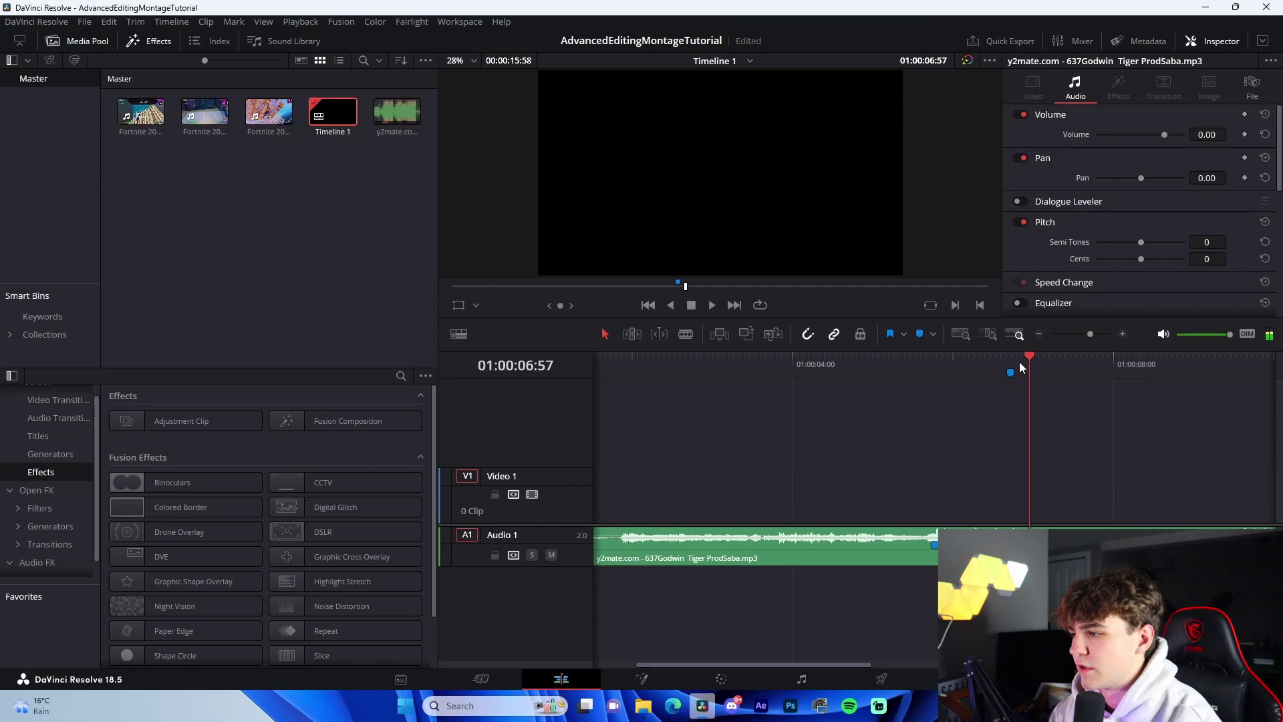
pyautogui.click(1010, 372)
pyautogui.click(1011, 374)
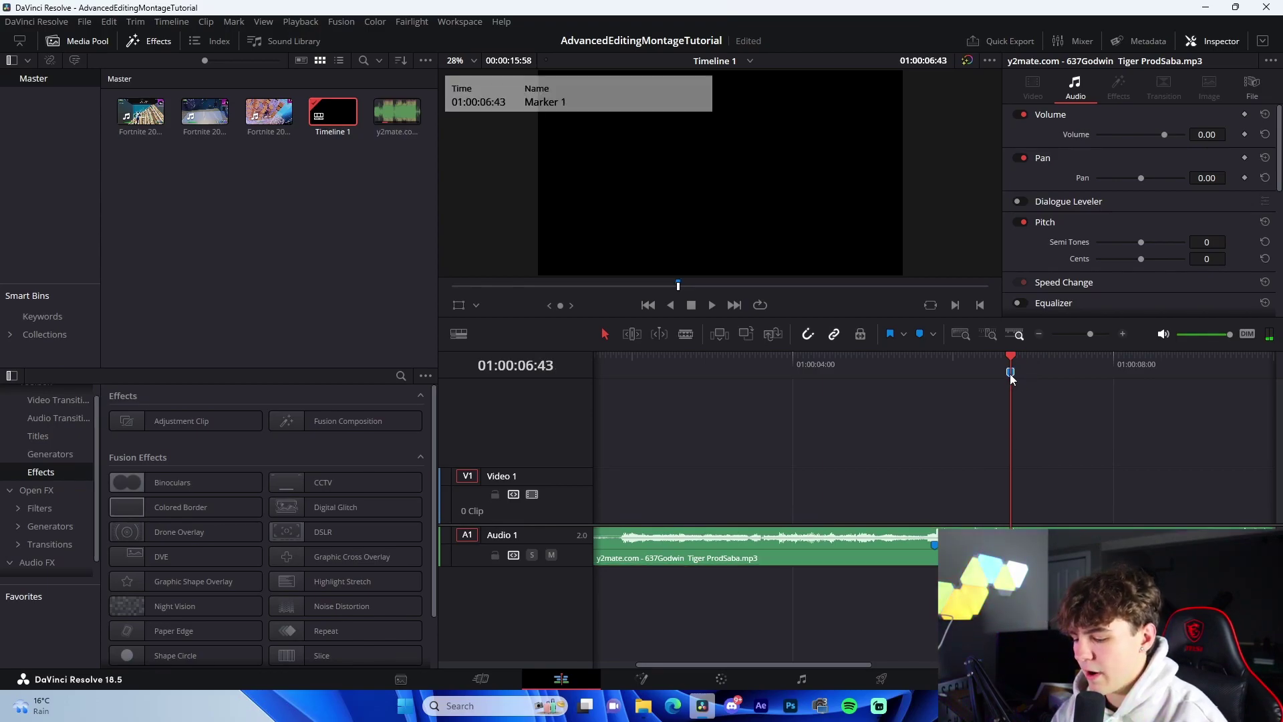
# Trim the end of the song to 01:00:14:29.
pyautogui.click(1040, 338)
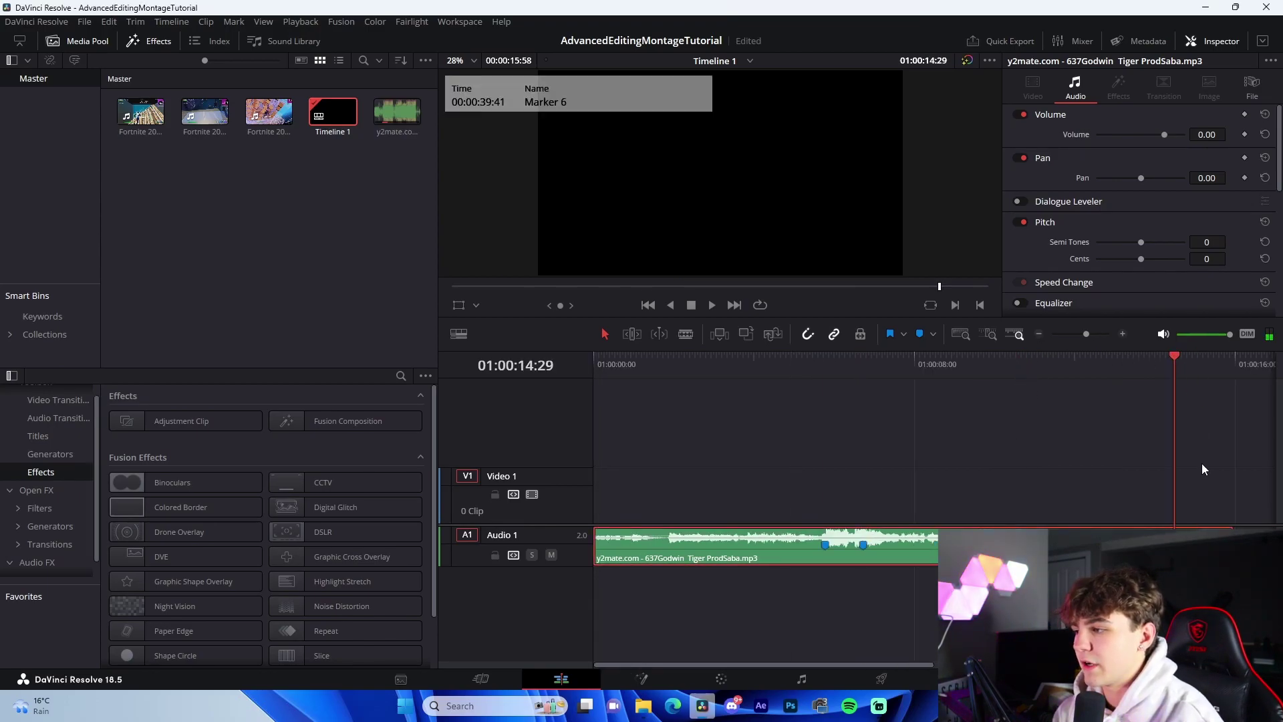
pyautogui.moveTo(1193, 548); pyautogui.dragTo(1174, 547)
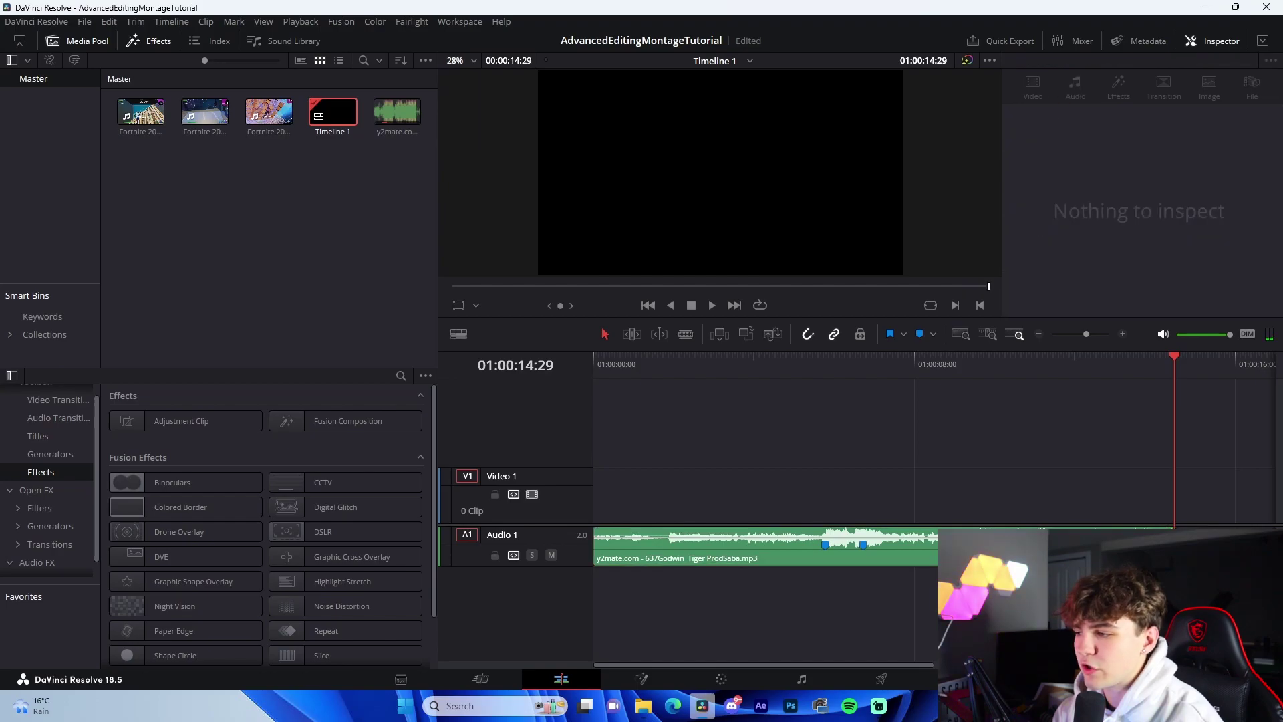
# Load the first Fortnite clip from the media pool, set an in point before the kill, and mark the kill frame at 00:00:11:57.
pyautogui.doubleClick(140, 112)
pyautogui.moveTo(552, 288); pyautogui.dragTo(879, 287)
pyautogui.press('i')
pyautogui.press('space')
pyautogui.scroll(4, 712, 187)
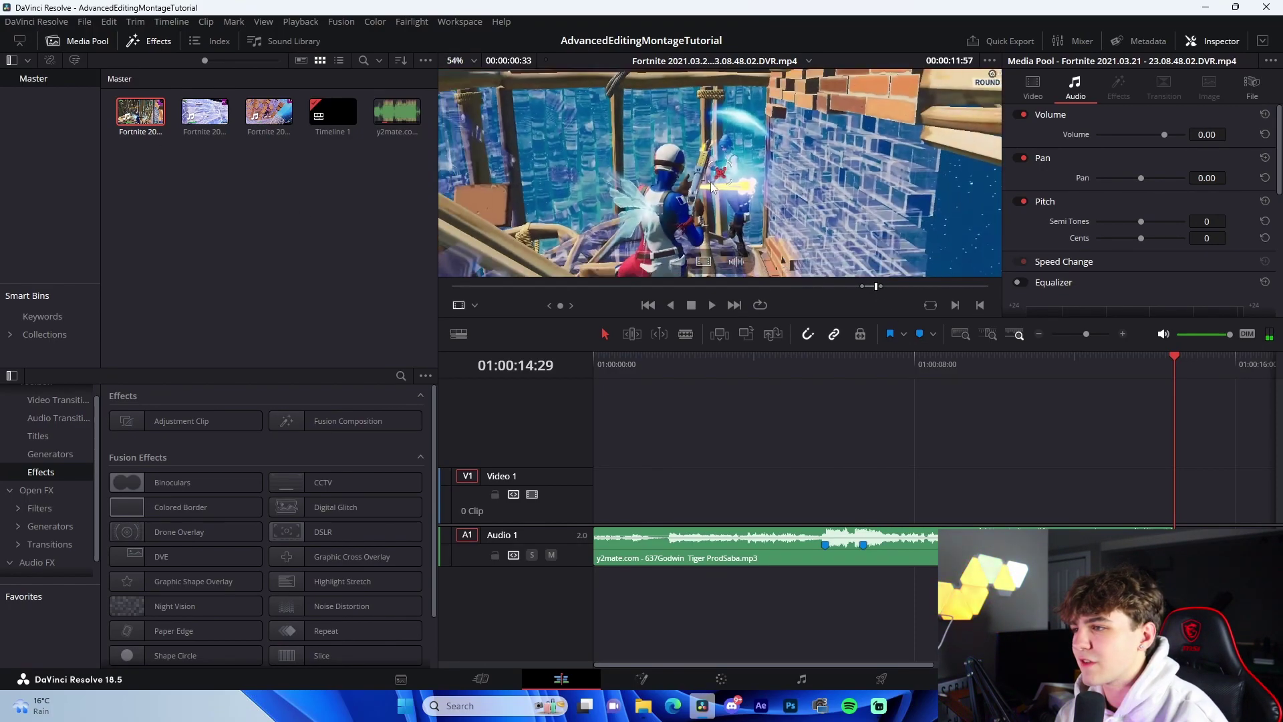
pyautogui.scroll(-5, 712, 187)
pyautogui.press('m')
# Move the song to Audio 2 and place the first Fortnite clip on Video 1 with its marker on the song's first beat marker.
pyautogui.moveTo(724, 225)
pyautogui.mouseDown()
pyautogui.moveTo(749, 492)
pyautogui.moveTo(760, 495)
pyautogui.mouseUp()
pyautogui.hotkey('ctrl', 'z')
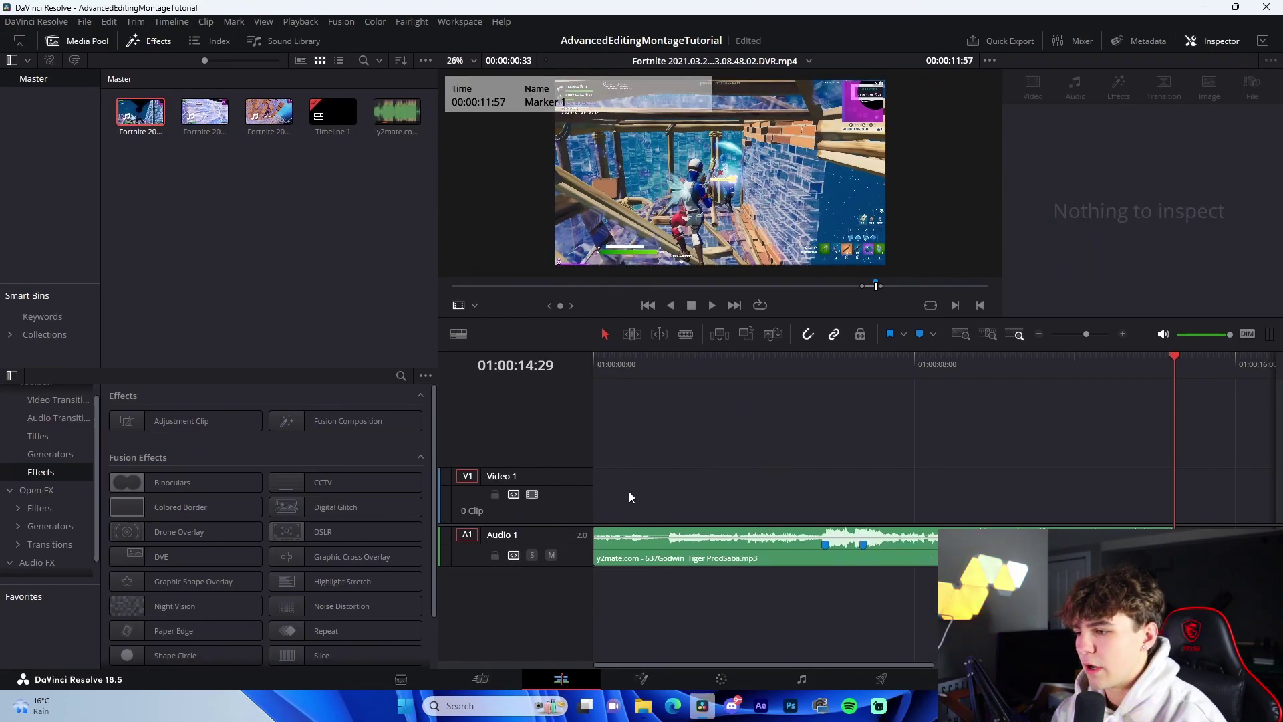
pyautogui.moveTo(749, 555); pyautogui.dragTo(748, 595)
pyautogui.moveTo(151, 127); pyautogui.dragTo(814, 494)
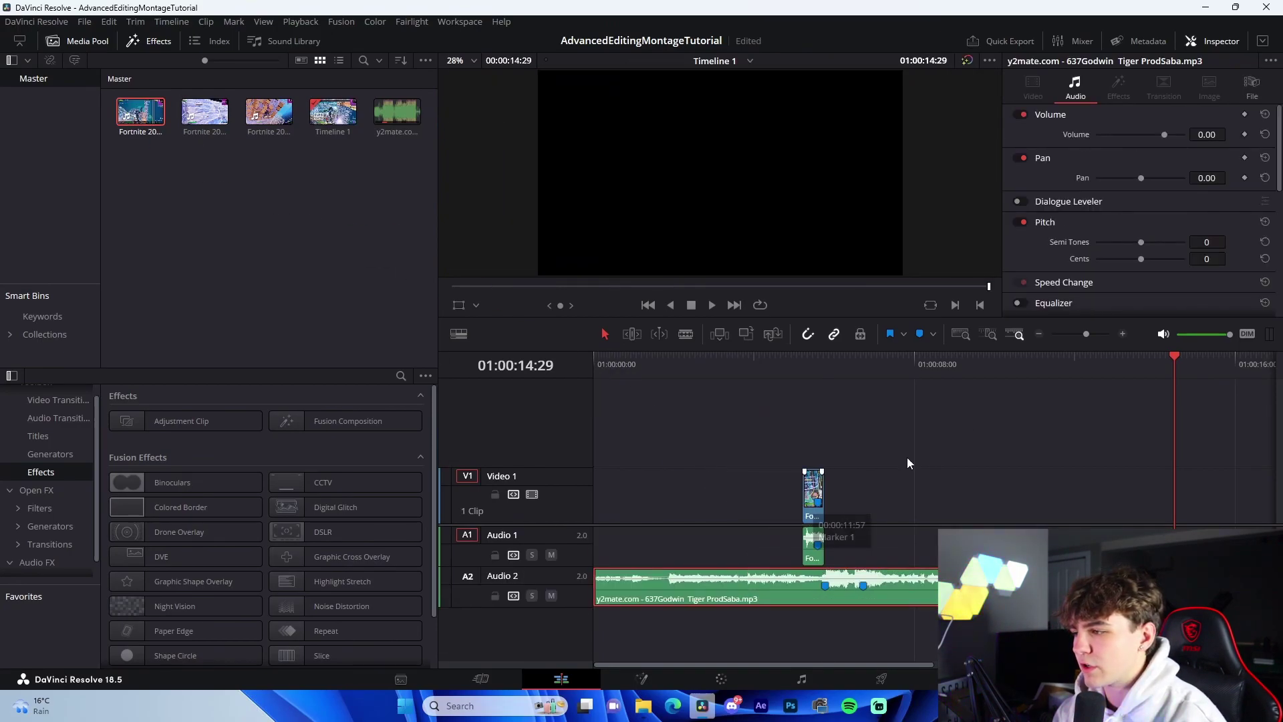
# Extend the first clip to run from the timeline's start to the song's second marker, and play the section around the kill.
pyautogui.click(1120, 332)
pyautogui.moveTo(628, 501); pyautogui.dragTo(1248, 511)
pyautogui.moveTo(837, 496); pyautogui.dragTo(855, 500)
pyautogui.moveTo(871, 506); pyautogui.dragTo(1114, 506)
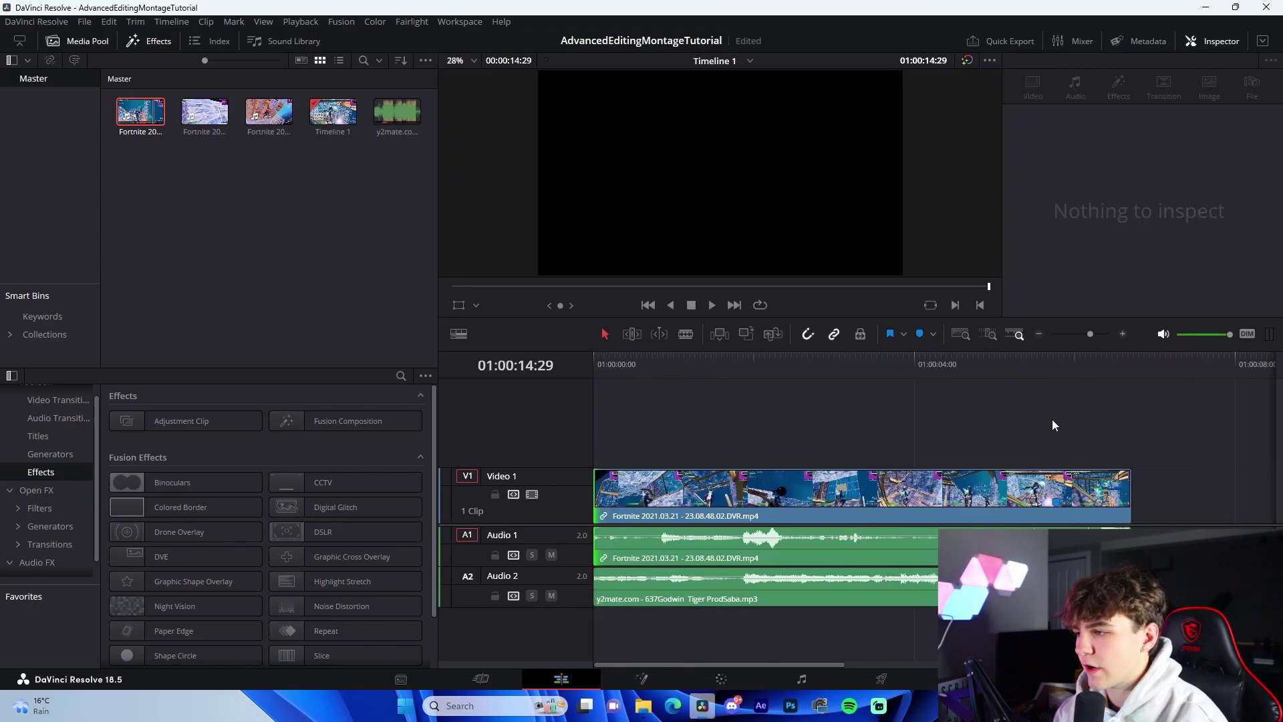
pyautogui.click(993, 365)
pyautogui.press('space')
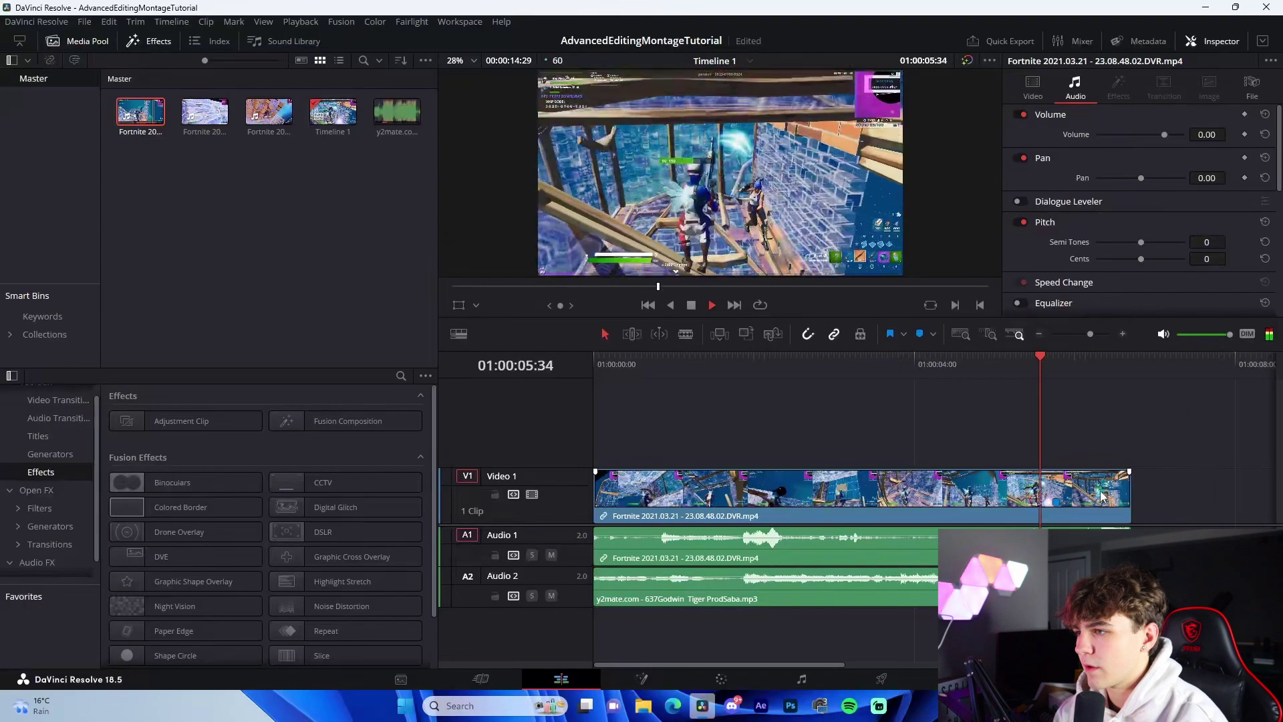
pyautogui.click(1038, 334)
pyautogui.press('space')
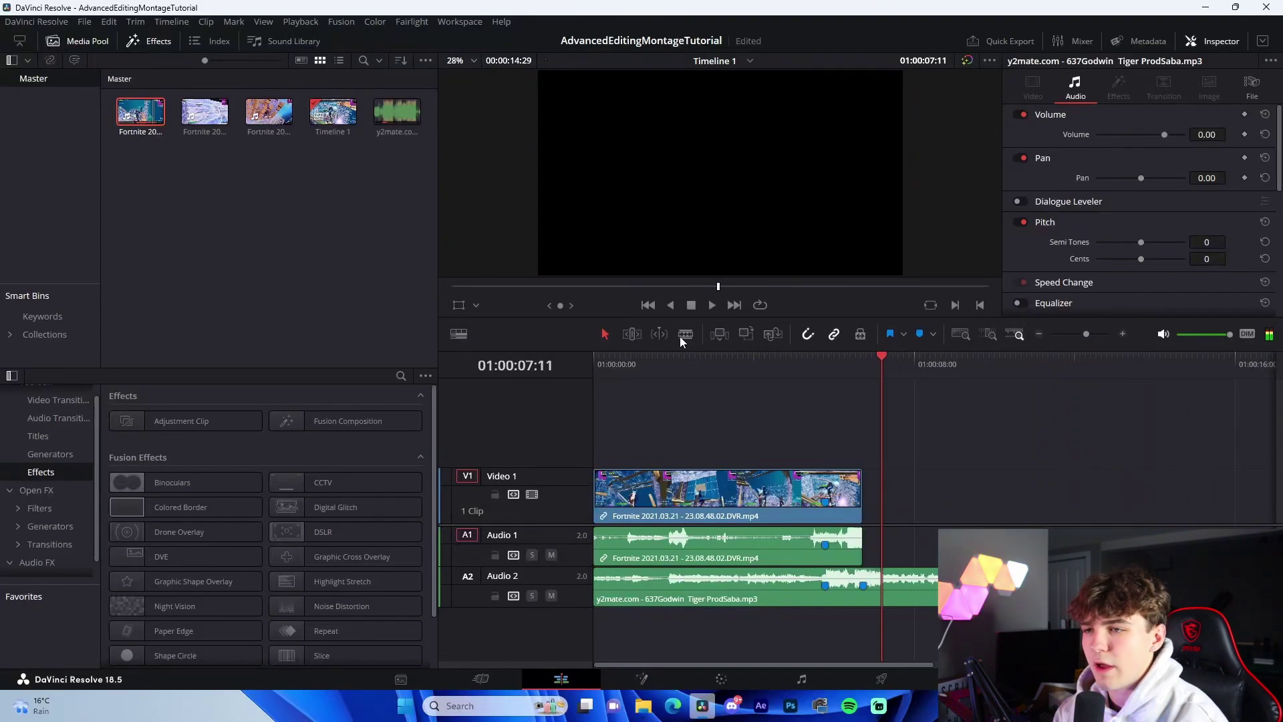
# Load the second Fortnite clip from the media pool and set in and out points around its kill.
pyautogui.doubleClick(209, 111)
pyautogui.moveTo(848, 286); pyautogui.dragTo(964, 287)
pyautogui.press('i')
pyautogui.press('o')
# Step frame by frame through the second clip to the kill and mark it at 00:00:28:24.
pyautogui.moveTo(964, 286); pyautogui.dragTo(957, 283)
pyautogui.press('Right')
pyautogui.press('Right')
pyautogui.press('Right')
pyautogui.press('Right')
pyautogui.press('Right')
pyautogui.press('Right')
pyautogui.press('Right')
pyautogui.press('Right')
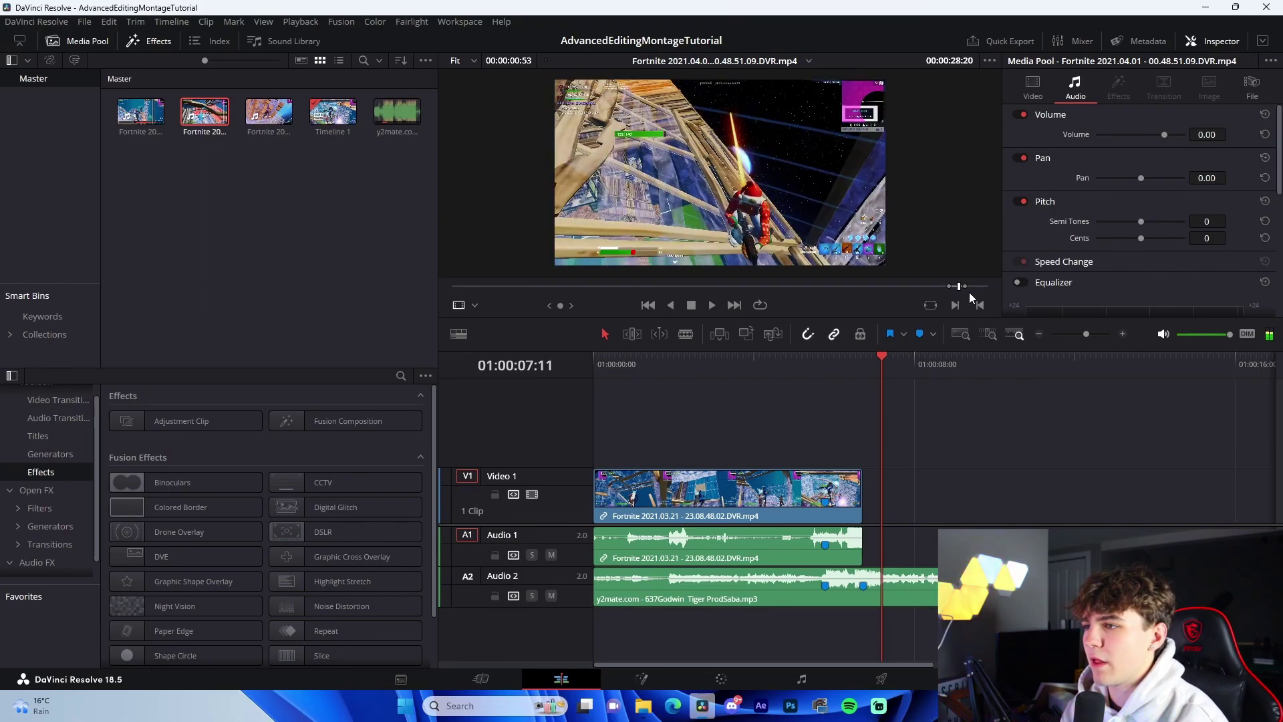
# Place the second clip on Video 1 with its marker on the 01:00:09:36 beat, extending it between the first clip and the song's next marker.
pyautogui.moveTo(969, 291); pyautogui.dragTo(1019, 493)
pyautogui.moveTo(957, 493); pyautogui.dragTo(864, 493)
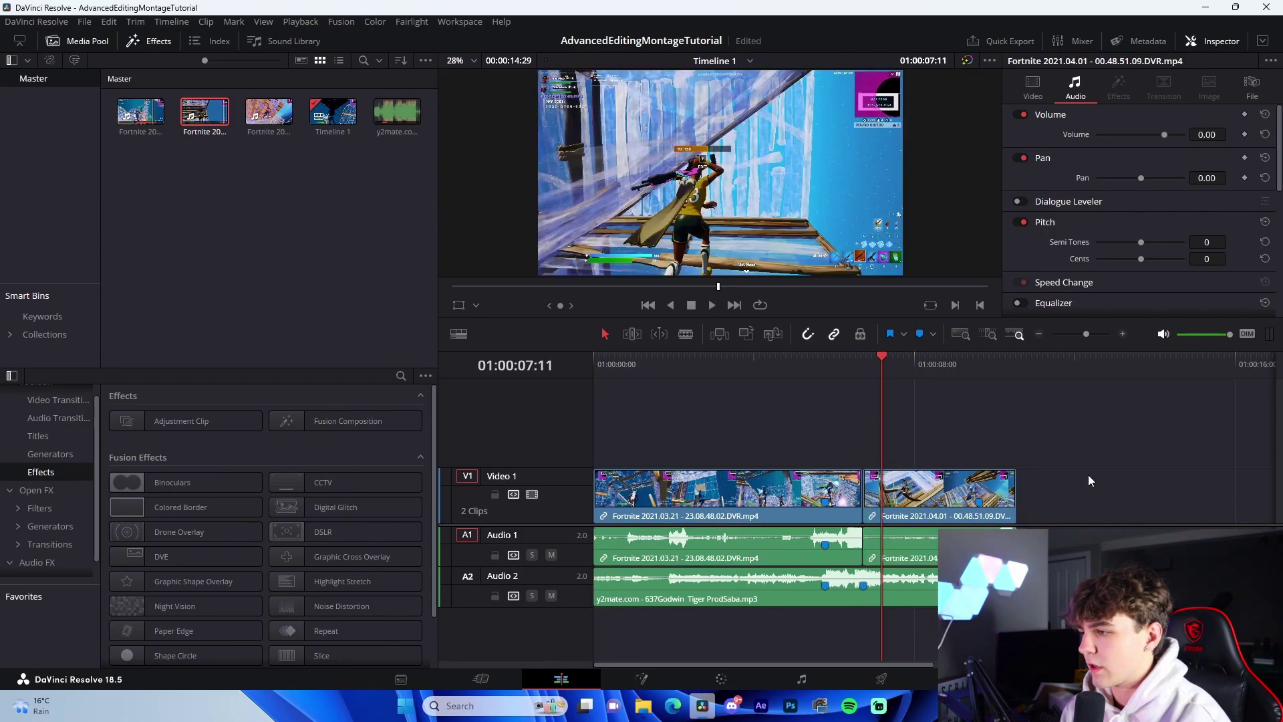
pyautogui.hscroll(3, 1088, 479)
# Load the third Fortnite clip from the media pool and set in and out points for a 34-frame range around its kill.
pyautogui.doubleClick(268, 112)
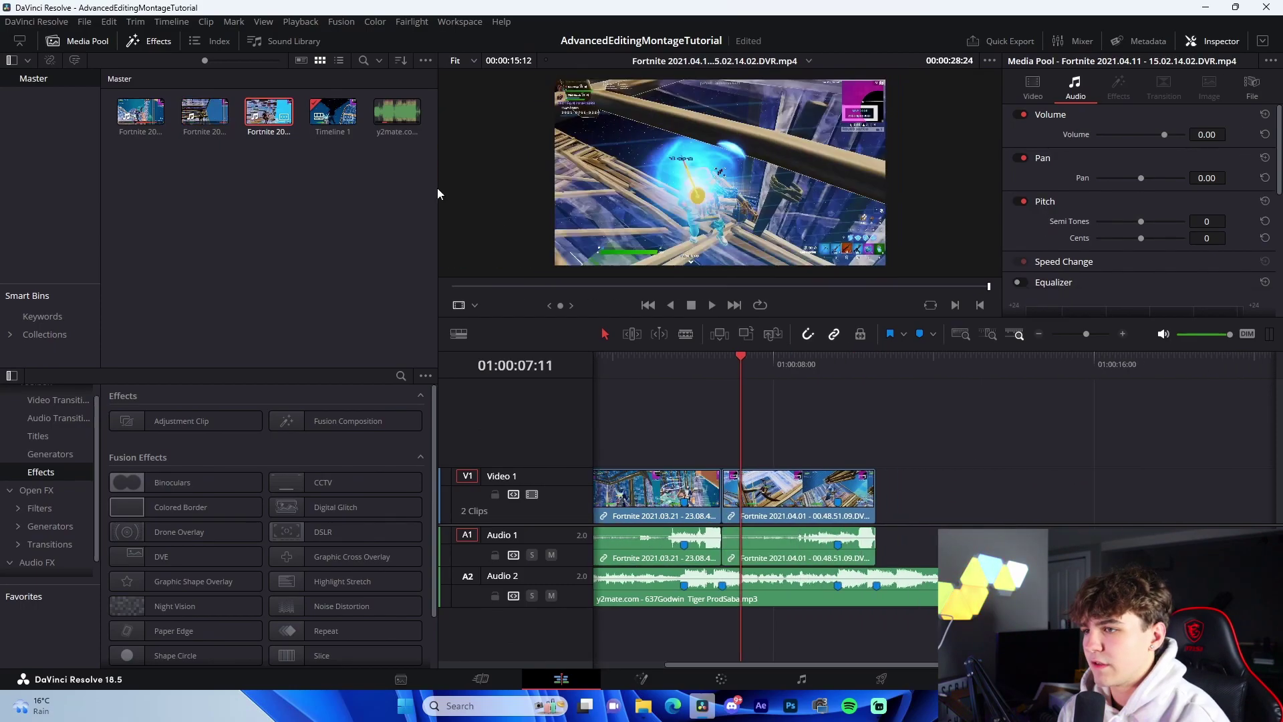
pyautogui.moveTo(761, 288); pyautogui.dragTo(917, 302)
pyautogui.click(978, 309)
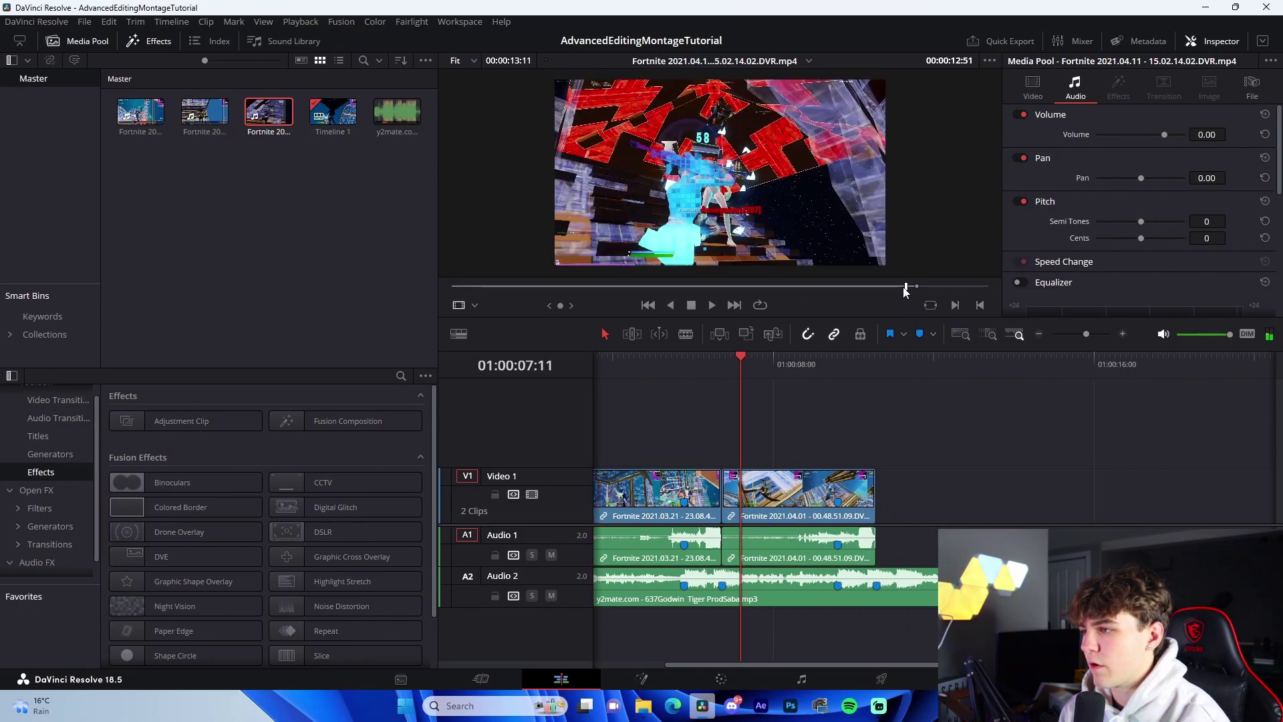
pyautogui.moveTo(904, 289); pyautogui.dragTo(898, 287)
pyautogui.press('i')
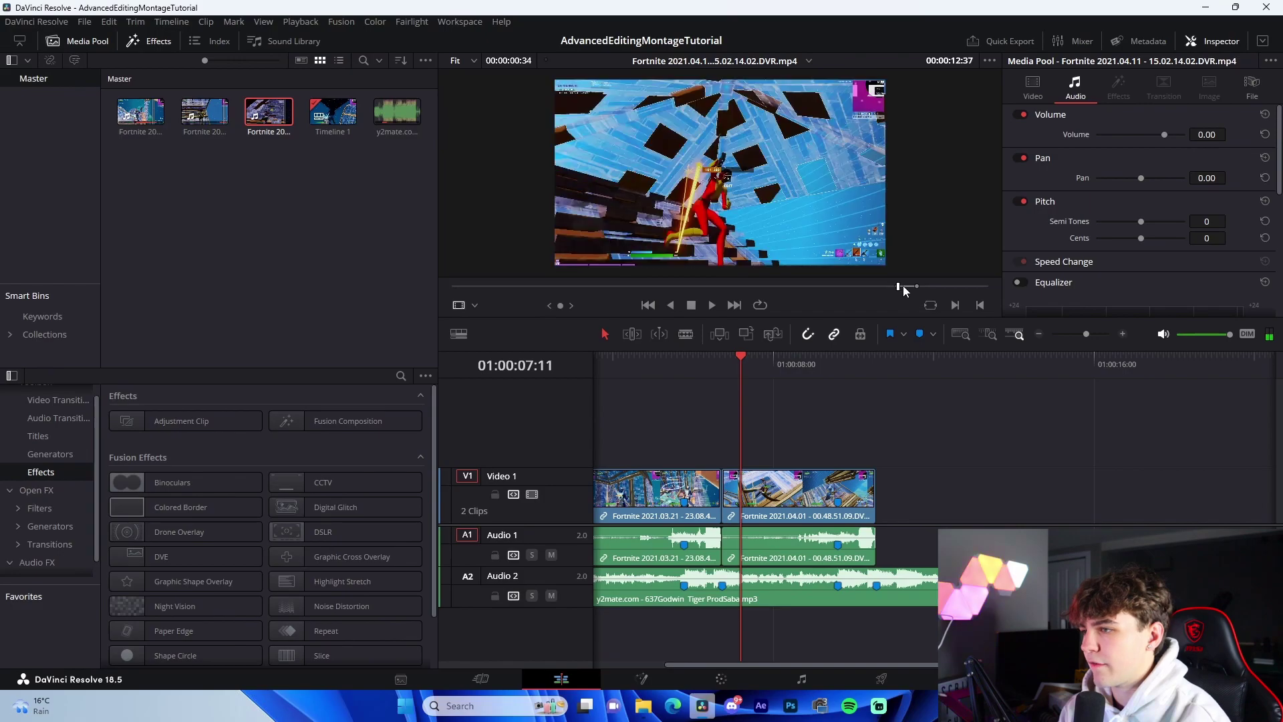
# Step frame by frame to the kill in the third clip and add a marker there.
pyautogui.press('Right')
pyautogui.press('Right')
pyautogui.press('Right')
pyautogui.press('Right')
pyautogui.press('Right')
pyautogui.press('Right')
pyautogui.press('Left')
pyautogui.press('Left')
pyautogui.press('Right')
pyautogui.press('m')
# Place the third clip on Video 1 from the end of the second clip to 01:00:14:29, and play the sequence.
pyautogui.moveTo(270, 118)
pyautogui.mouseDown()
pyautogui.moveTo(989, 505)
pyautogui.moveTo(935, 494)
pyautogui.mouseUp()
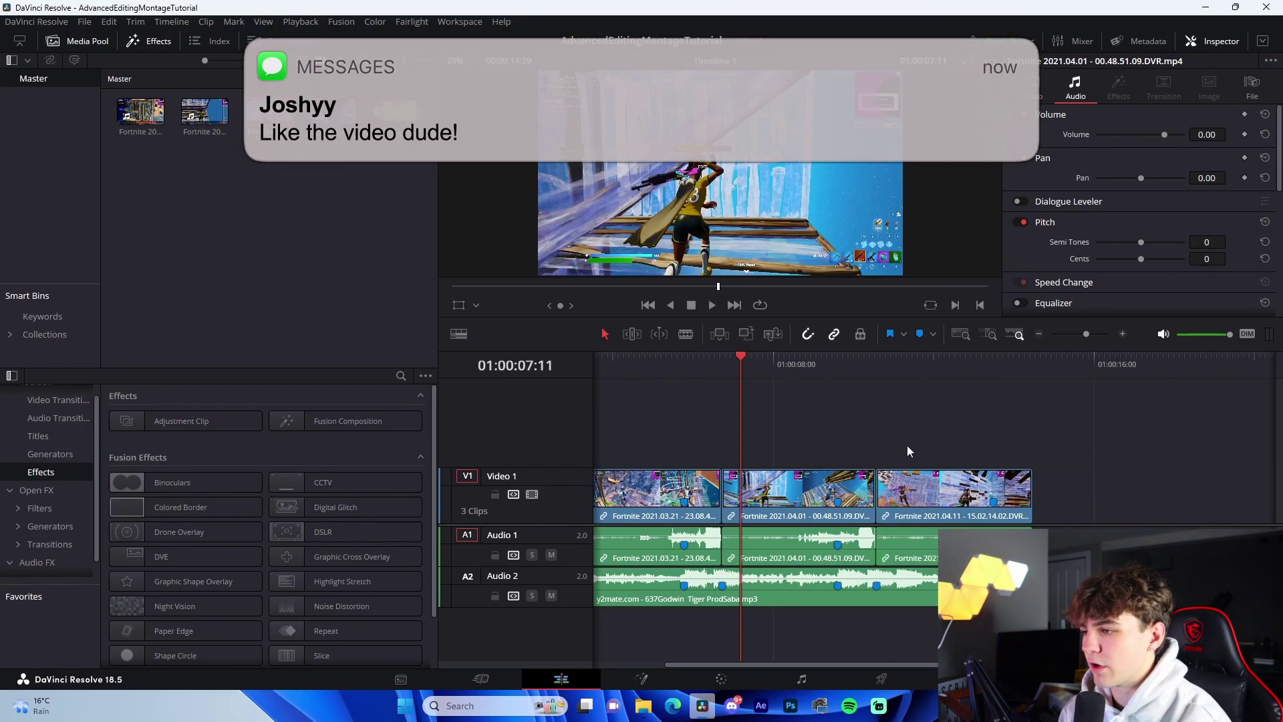
pyautogui.press('space')
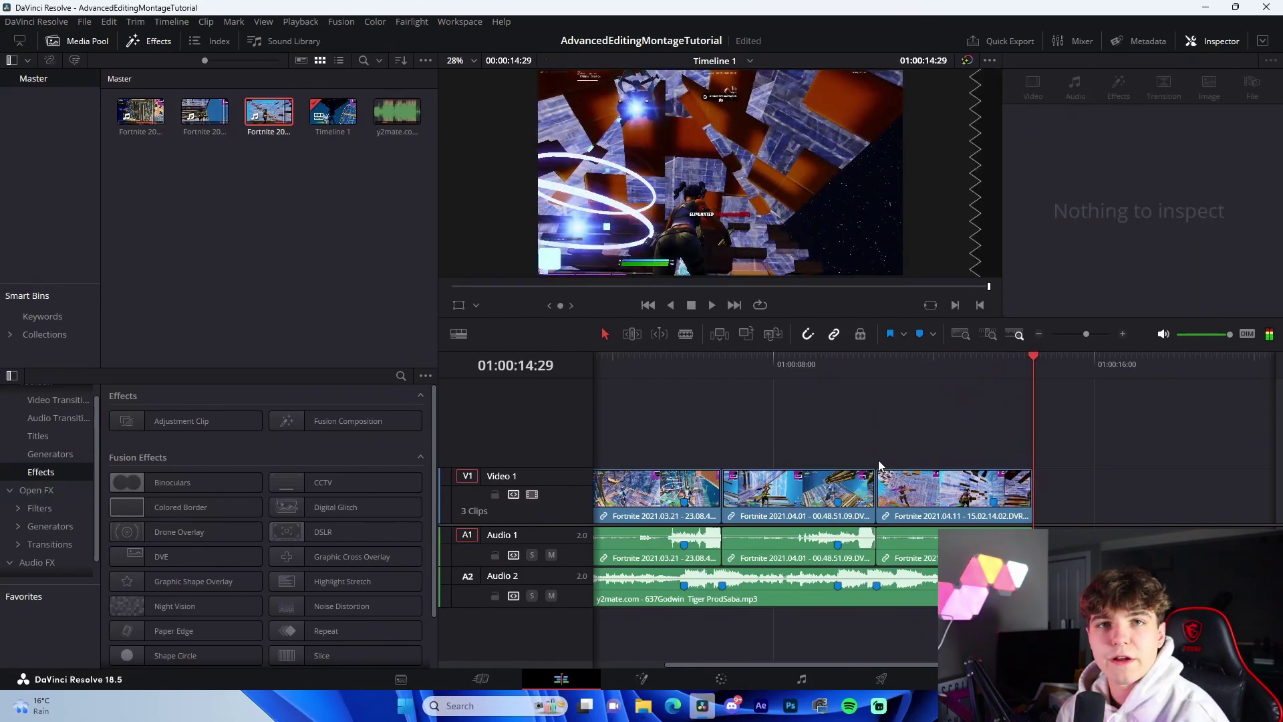
# Unlink the first clip's video from its audio and split the video at the 01:00:05:46 beat marker.
pyautogui.hscroll(-3, 844, 460)
pyautogui.click(822, 371)
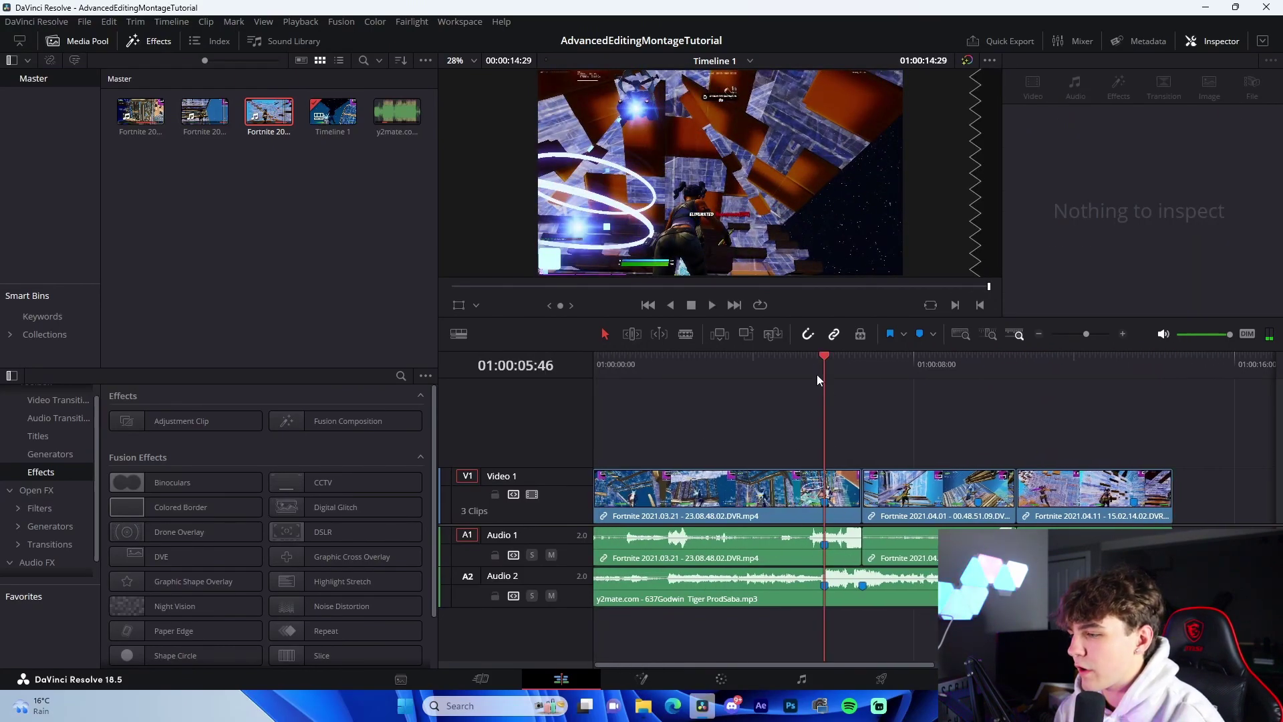
pyautogui.click(1123, 334)
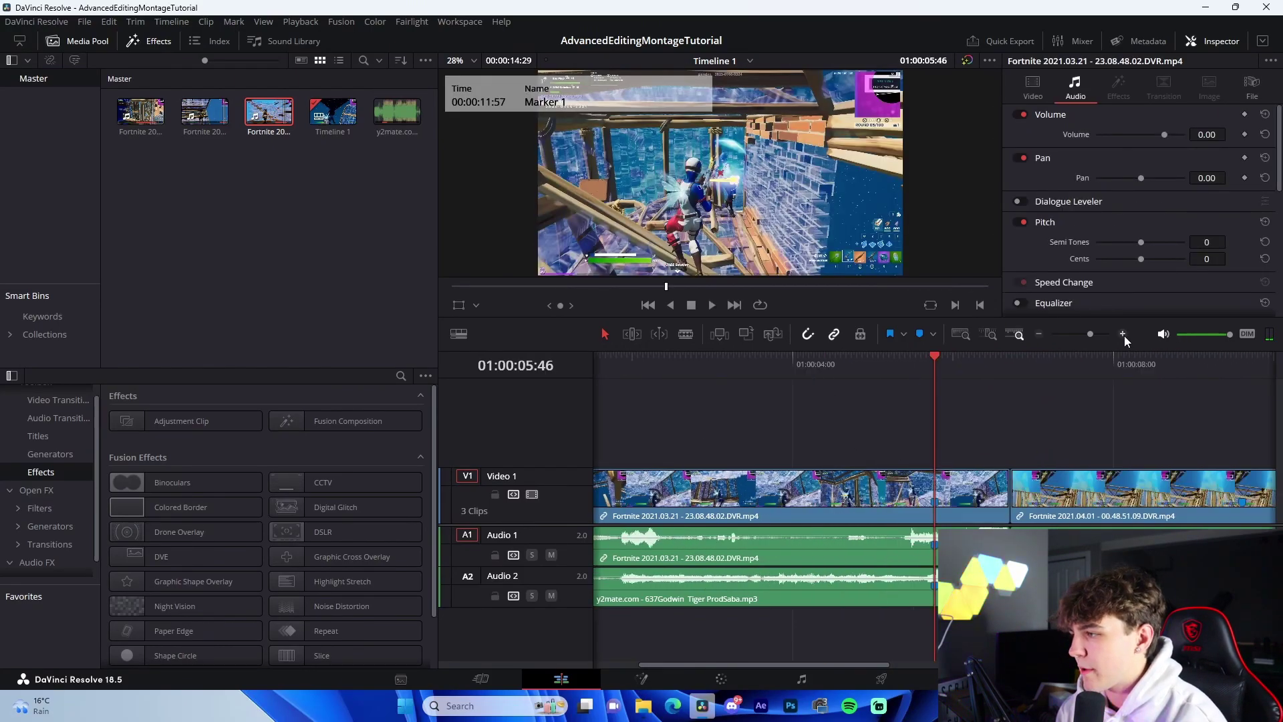
pyautogui.rightClick(850, 498)
pyautogui.click(881, 482)
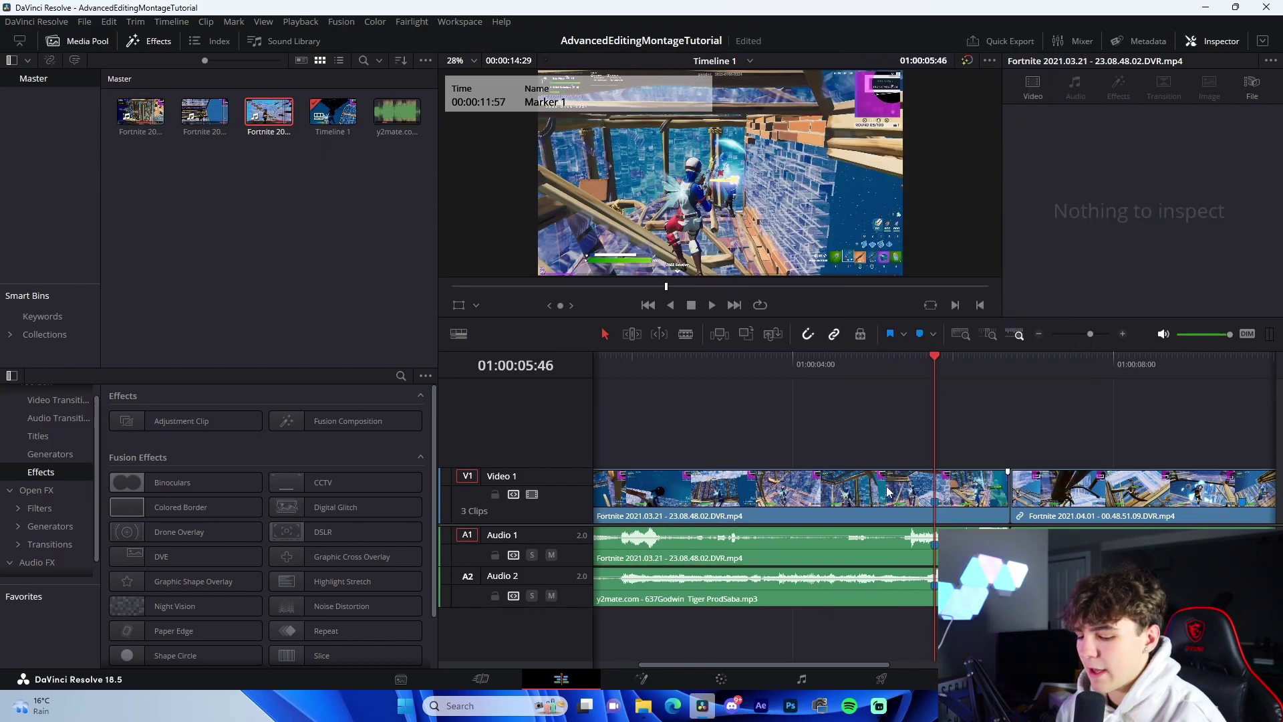
pyautogui.click(955, 498)
pyautogui.press('a')
# Slow the first clip's segment after the cut to 60% with Retime Controls, and play it back.
pyautogui.click(957, 491)
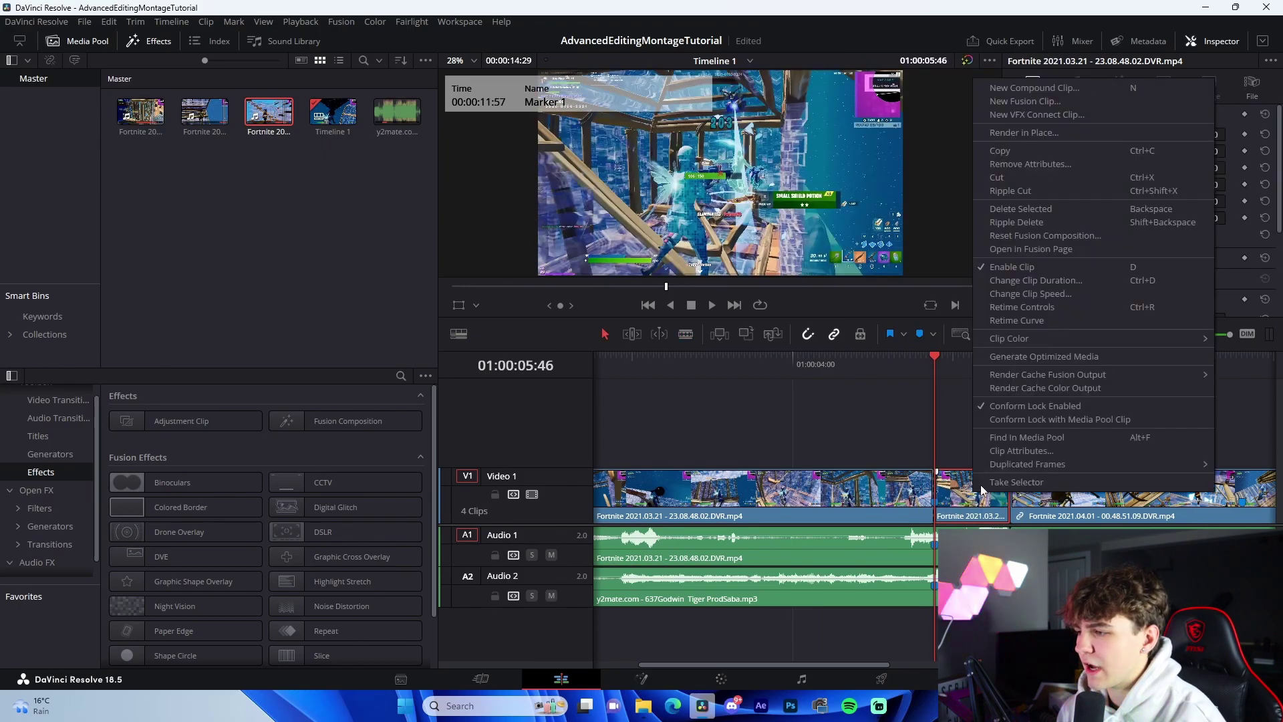
pyautogui.click(1022, 307)
pyautogui.moveTo(1007, 462); pyautogui.dragTo(997, 509)
pyautogui.click(860, 366)
pyautogui.press('space')
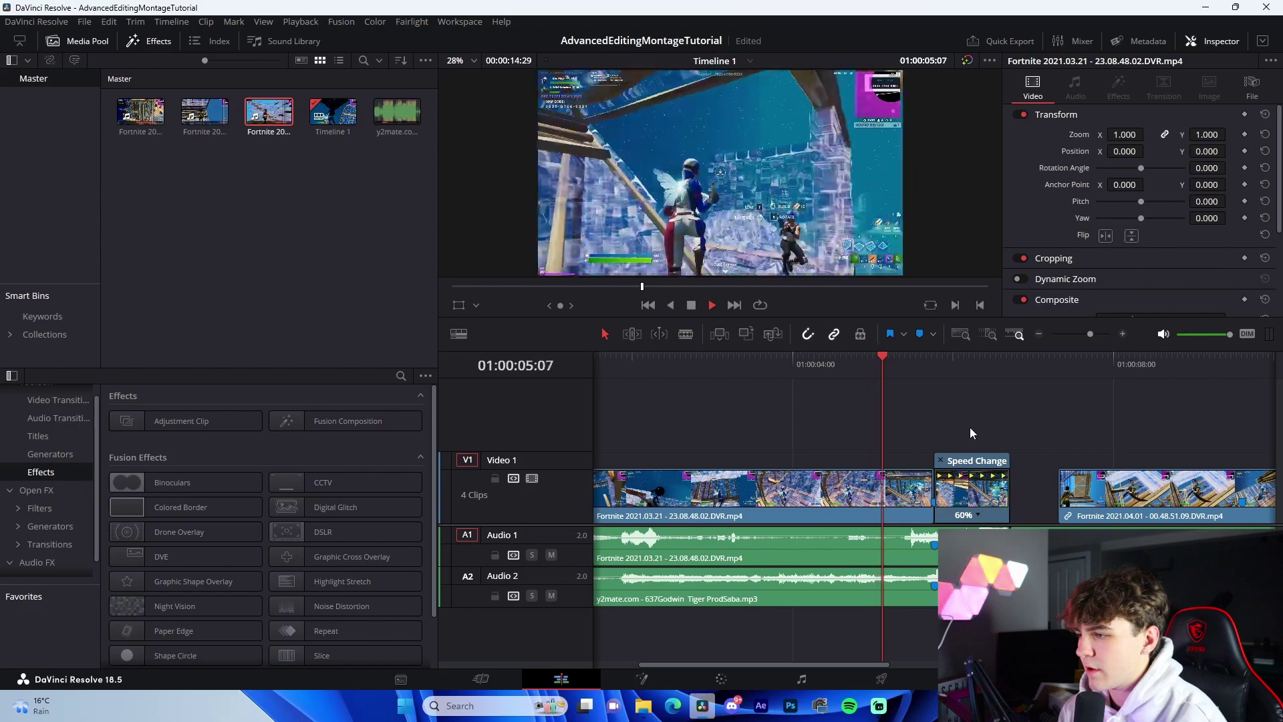
# Close the gap between the first slowed segment and the second Fortnite clip.
pyautogui.press('space')
pyautogui.moveTo(1077, 503); pyautogui.dragTo(1012, 503)
pyautogui.hotkey('ctrl', 'z')
# Unlink the second clip's video from its audio and split the video at 01:00:09:36.
pyautogui.rightClick(1096, 507)
pyautogui.click(1094, 497)
pyautogui.hscroll(4, 1039, 503)
pyautogui.click(967, 367)
pyautogui.press('b')
pyautogui.click(968, 493)
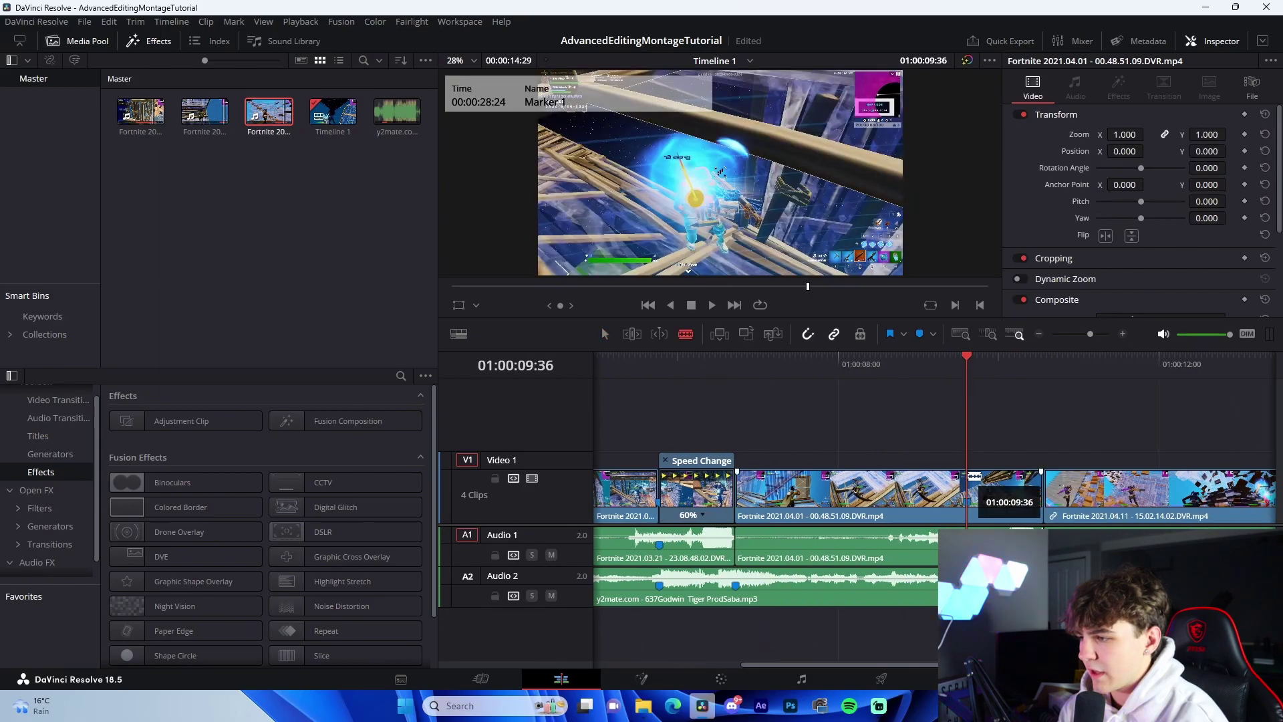
pyautogui.press('a')
# Slow the second clip's segment after the cut to 60% with Retime Controls, keeping its end against the third clip.
pyautogui.rightClick(995, 482)
pyautogui.click(1044, 296)
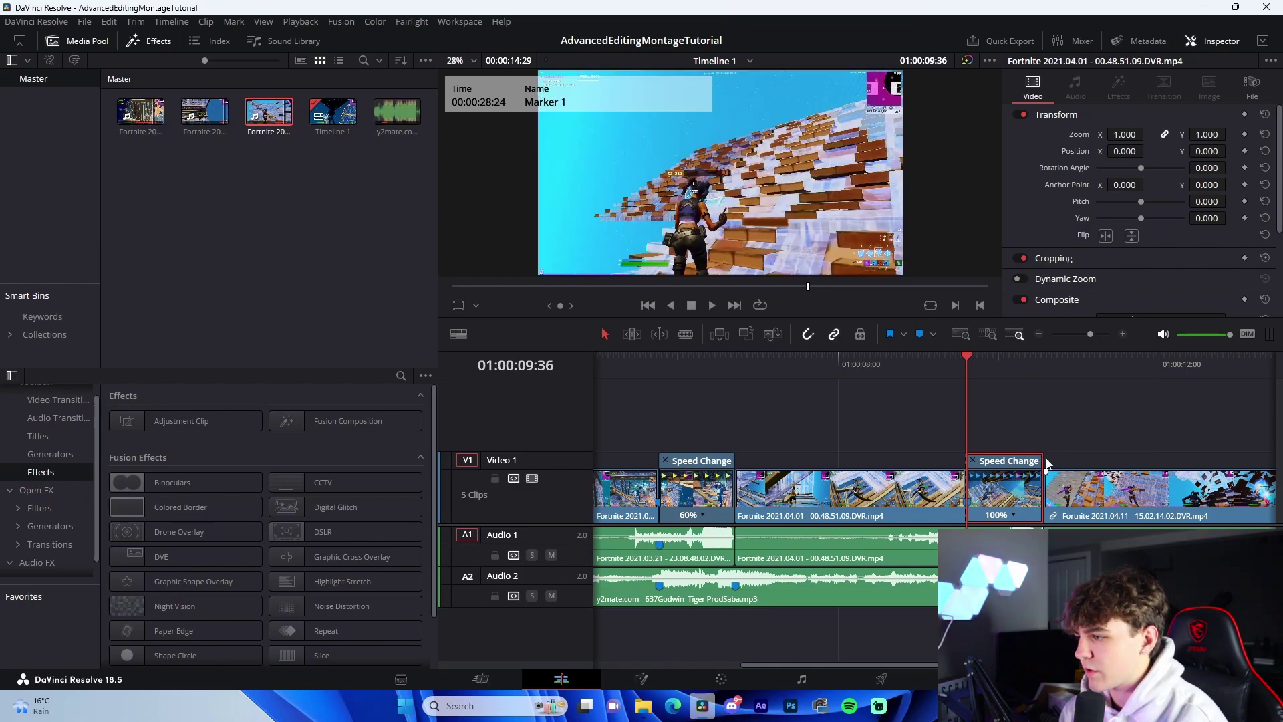
pyautogui.moveTo(1045, 463); pyautogui.dragTo(1054, 500)
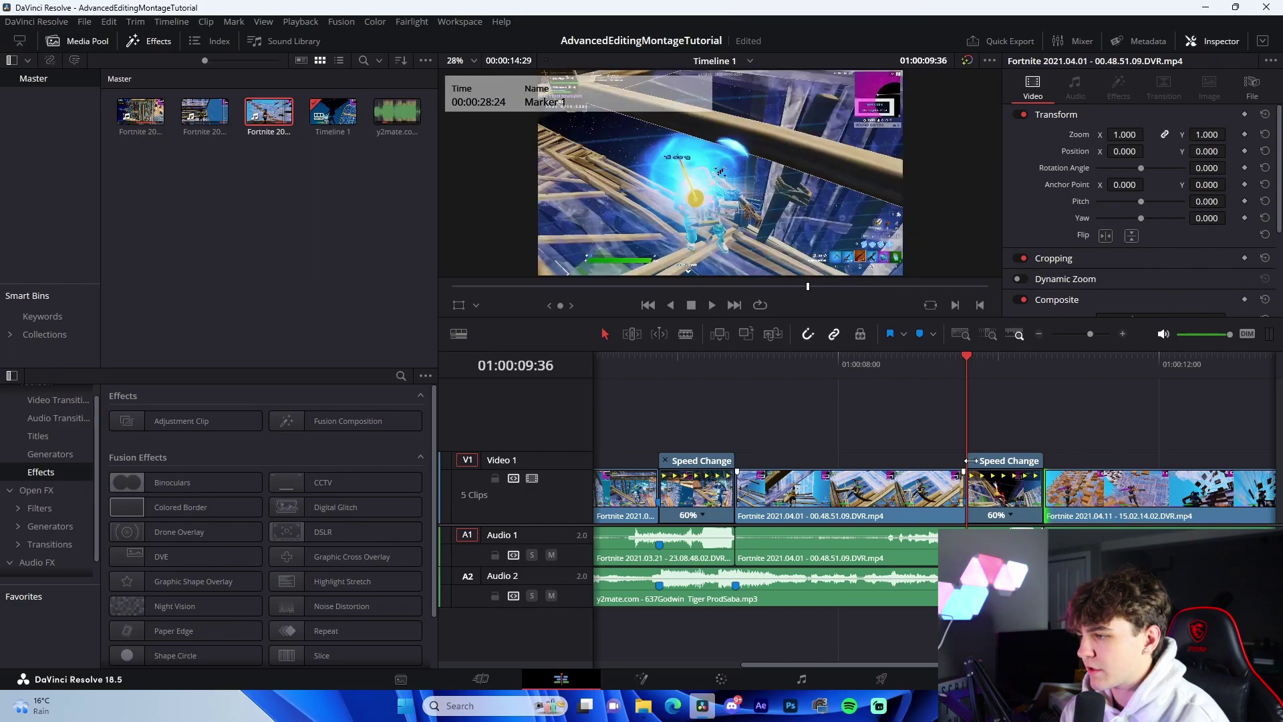
# Set the first slowed segment's retime process to Optical Flow and play the result.
pyautogui.click(691, 494)
pyautogui.moveTo(731, 382); pyautogui.dragTo(659, 387)
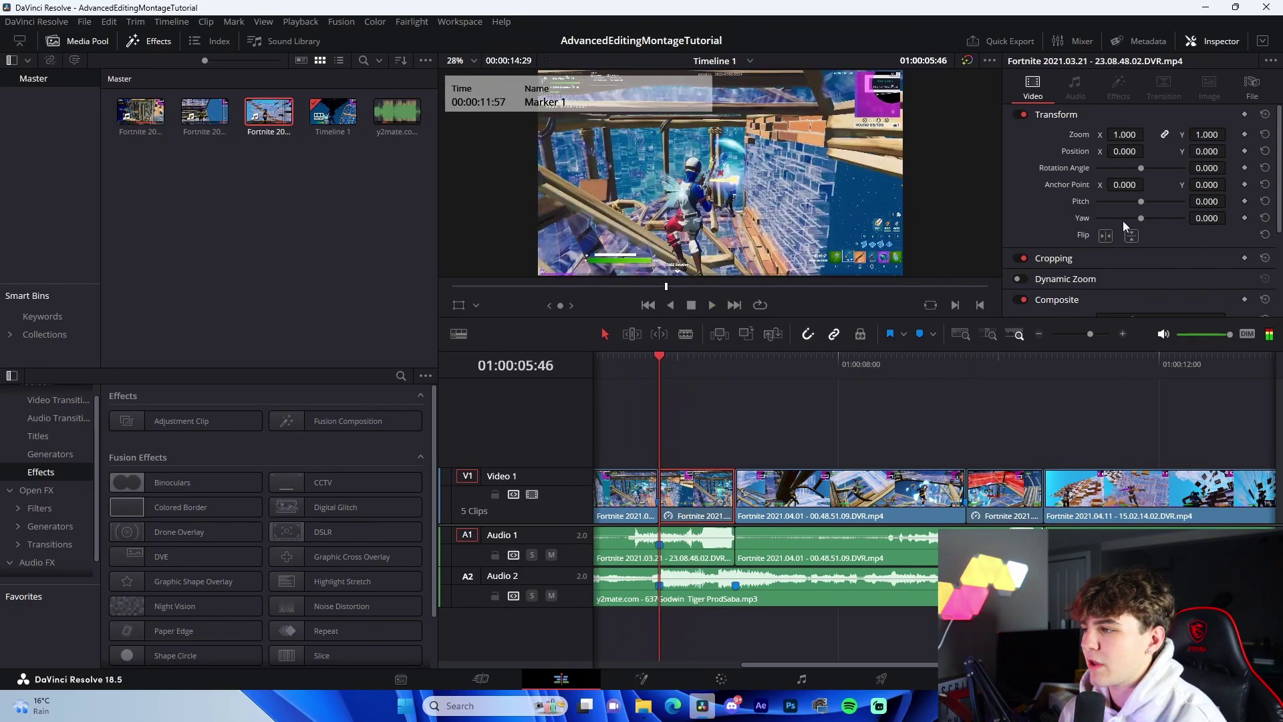
pyautogui.scroll(-3, 1118, 233)
pyautogui.click(1054, 287)
pyautogui.scroll(-2, 1069, 280)
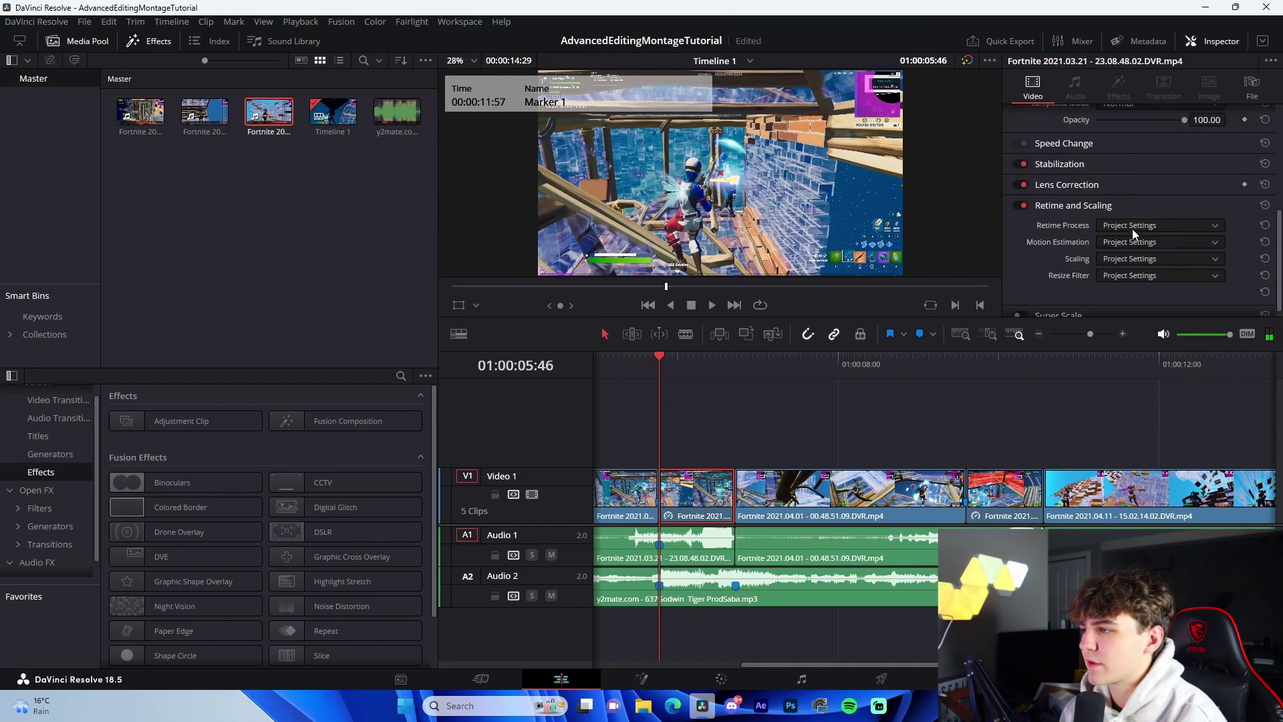
pyautogui.click(1132, 227)
pyautogui.click(1128, 288)
pyautogui.click(635, 362)
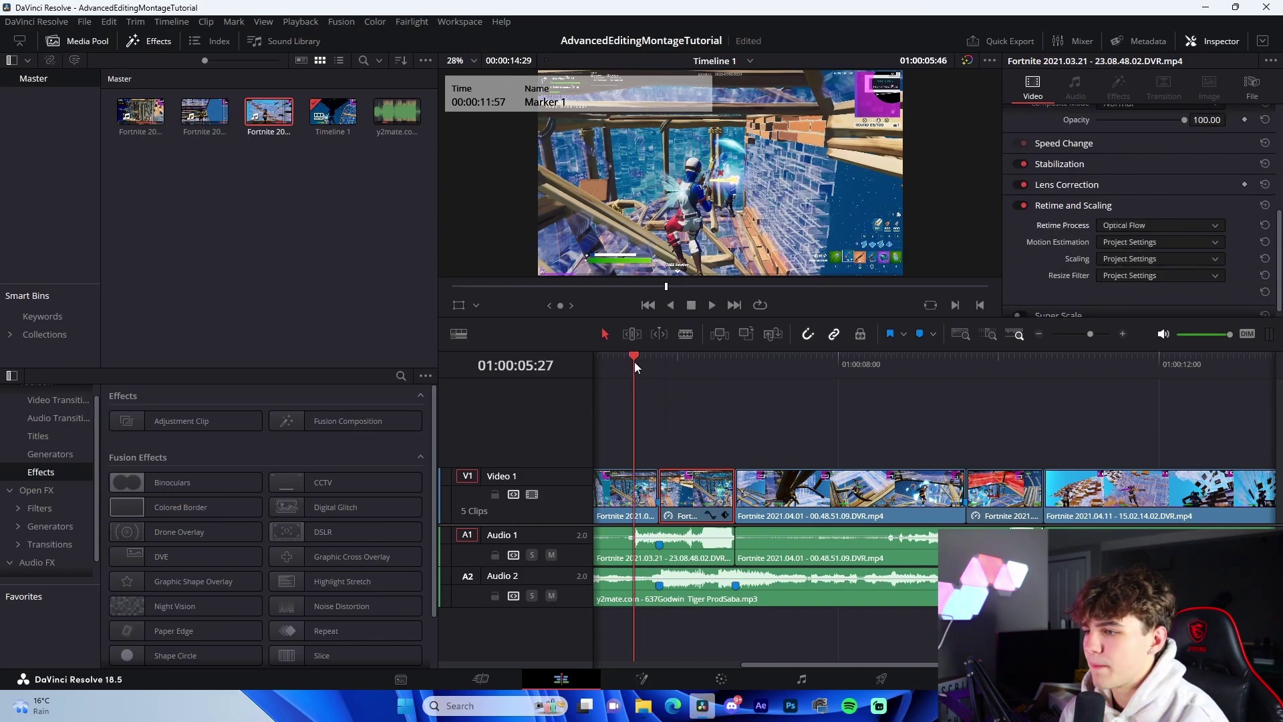
pyautogui.press('space')
pyautogui.press('space')
# Set the retime process of the second clip's slowed segment to Optical Flow.
pyautogui.click(987, 491)
pyautogui.click(1124, 227)
pyautogui.click(1123, 288)
# Unlink the third clip's video from its audio and split the video at the 01:00:13:29 beat.
pyautogui.click(1113, 439)
pyautogui.hscroll(2, 1123, 448)
pyautogui.press('b')
pyautogui.click(1140, 493)
pyautogui.press('a')
# Slow the third clip's segment after the cut to 60% with Retime Controls and fit its end to the end of the song.
pyautogui.click(1173, 489)
pyautogui.rightClick(1173, 491)
pyautogui.click(1115, 300)
pyautogui.hscroll(3, 1108, 439)
pyautogui.moveTo(1101, 470)
pyautogui.mouseDown()
pyautogui.moveTo(1152, 470)
pyautogui.moveTo(1096, 490)
pyautogui.mouseUp()
# Adjust the retime process of the third clip's slowed segment and play the end of the montage.
pyautogui.click(1140, 227)
pyautogui.click(1001, 364)
pyautogui.press('space')
pyautogui.click(1053, 422)
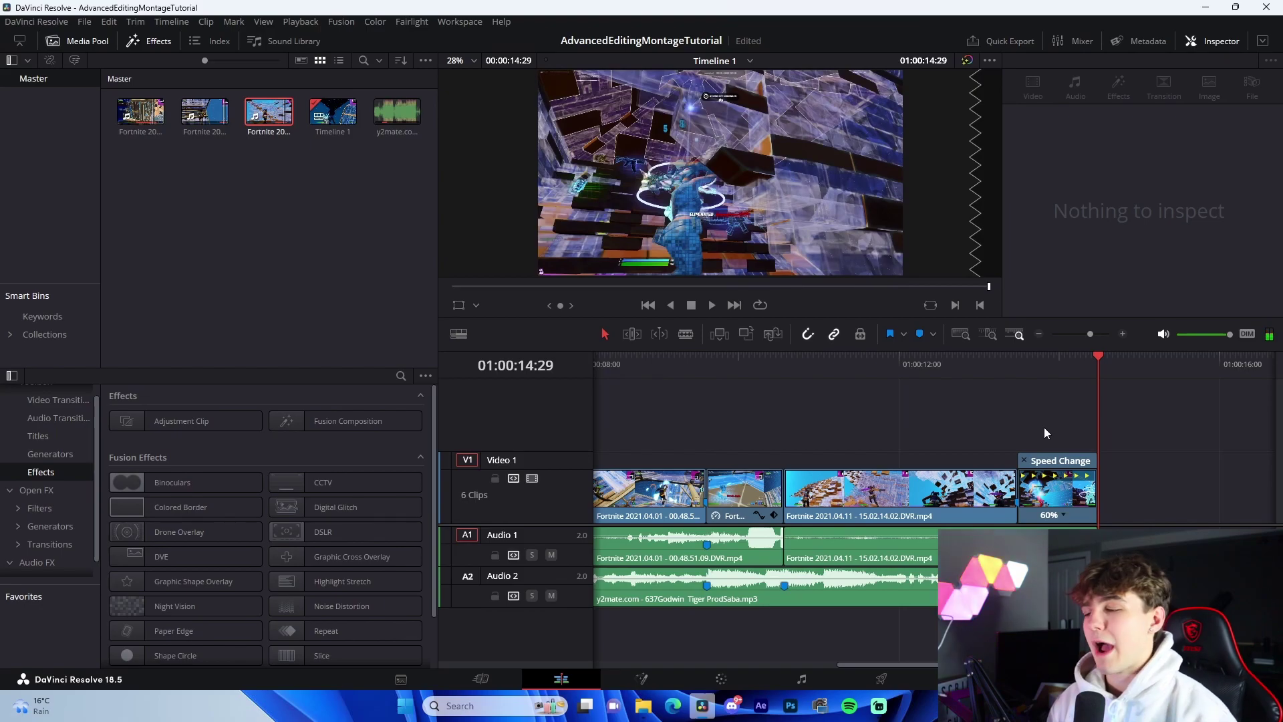
pyautogui.click(1039, 334)
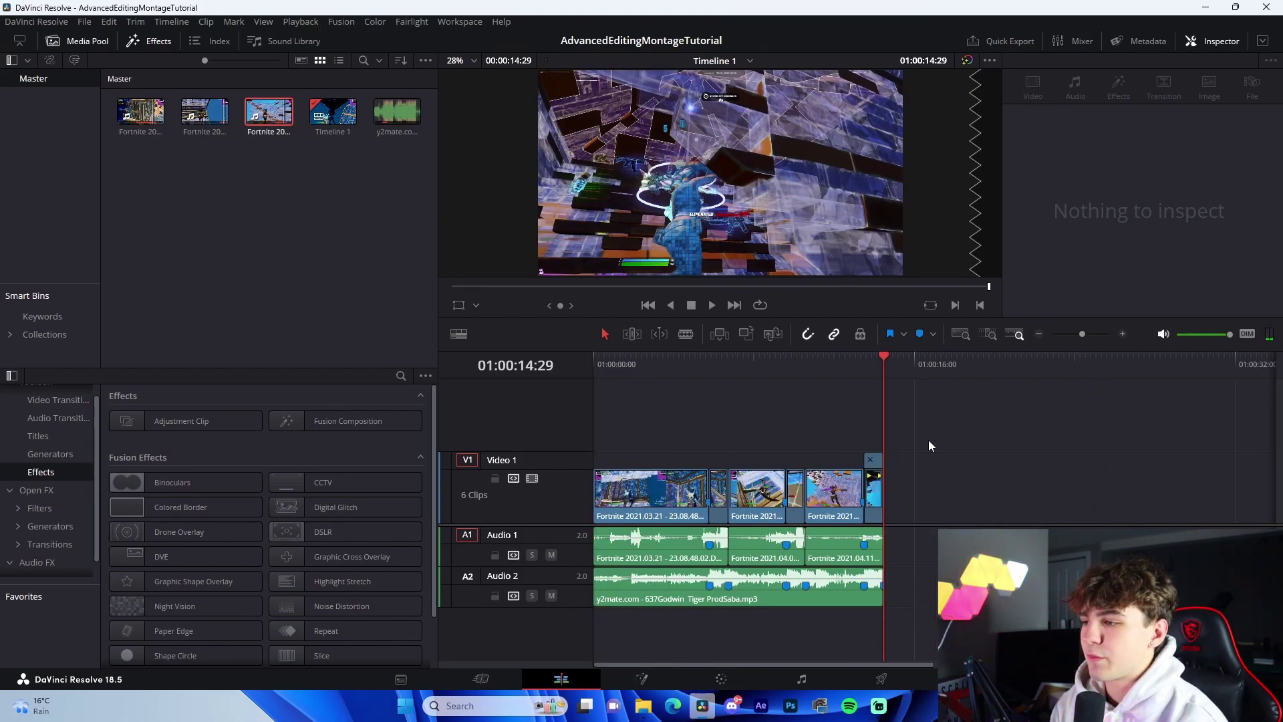